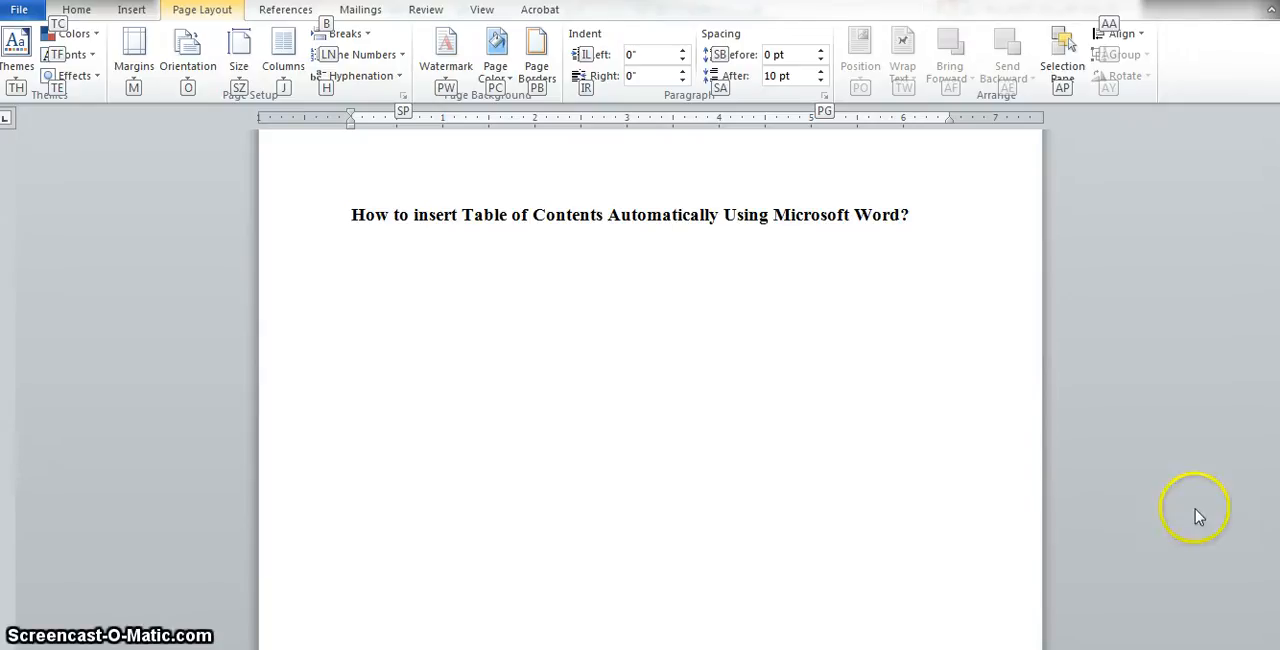
# - Browse to the second page to examine its title and introduction heading
pyautogui.click(812, 425)
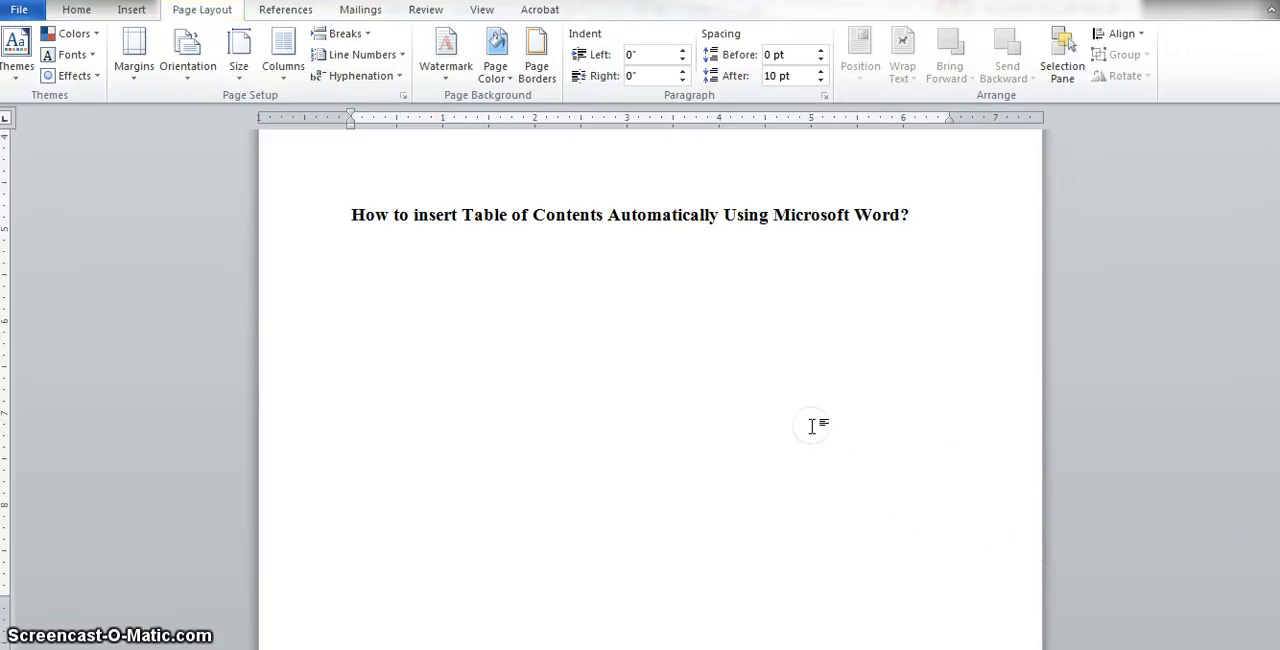
pyautogui.press('Down')
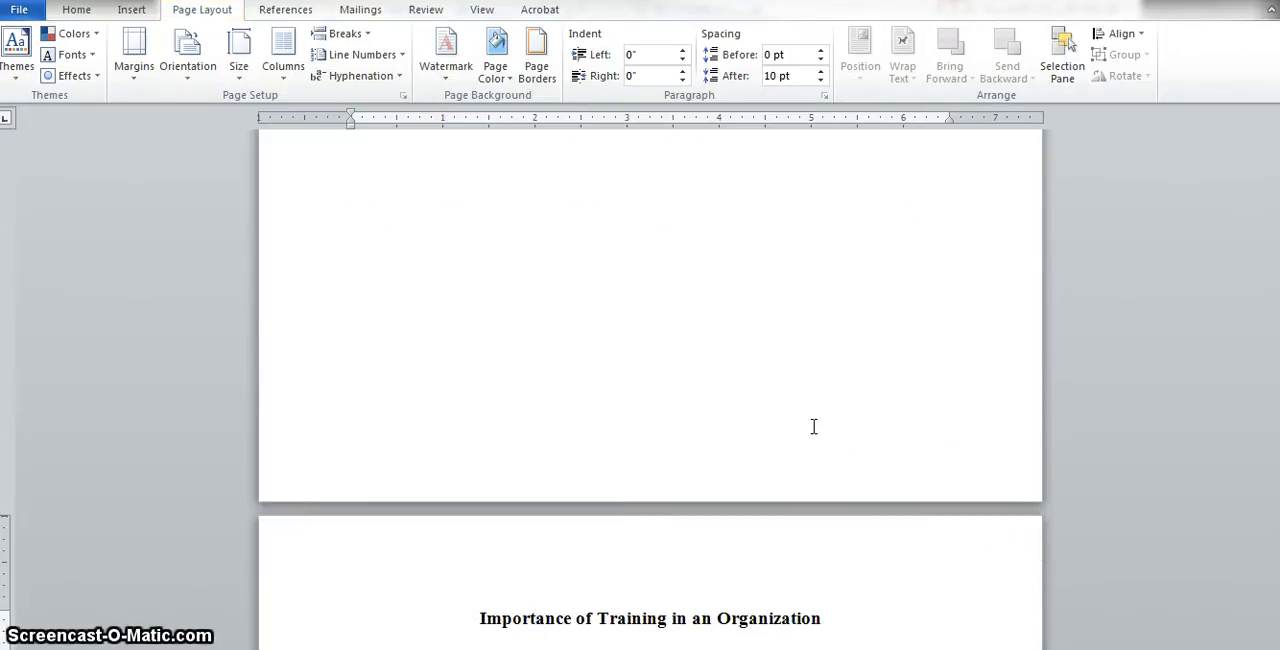
pyautogui.click(834, 619)
pyautogui.click(835, 621)
pyautogui.moveTo(834, 621); pyautogui.dragTo(486, 604)
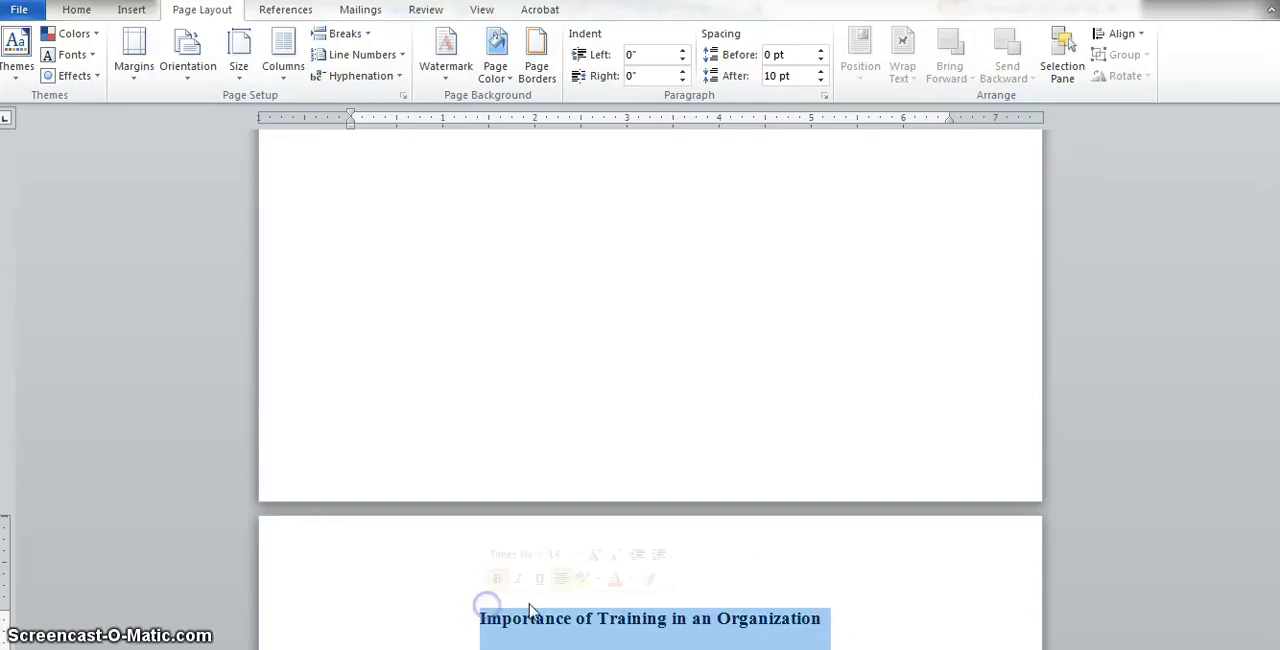
pyautogui.click(846, 626)
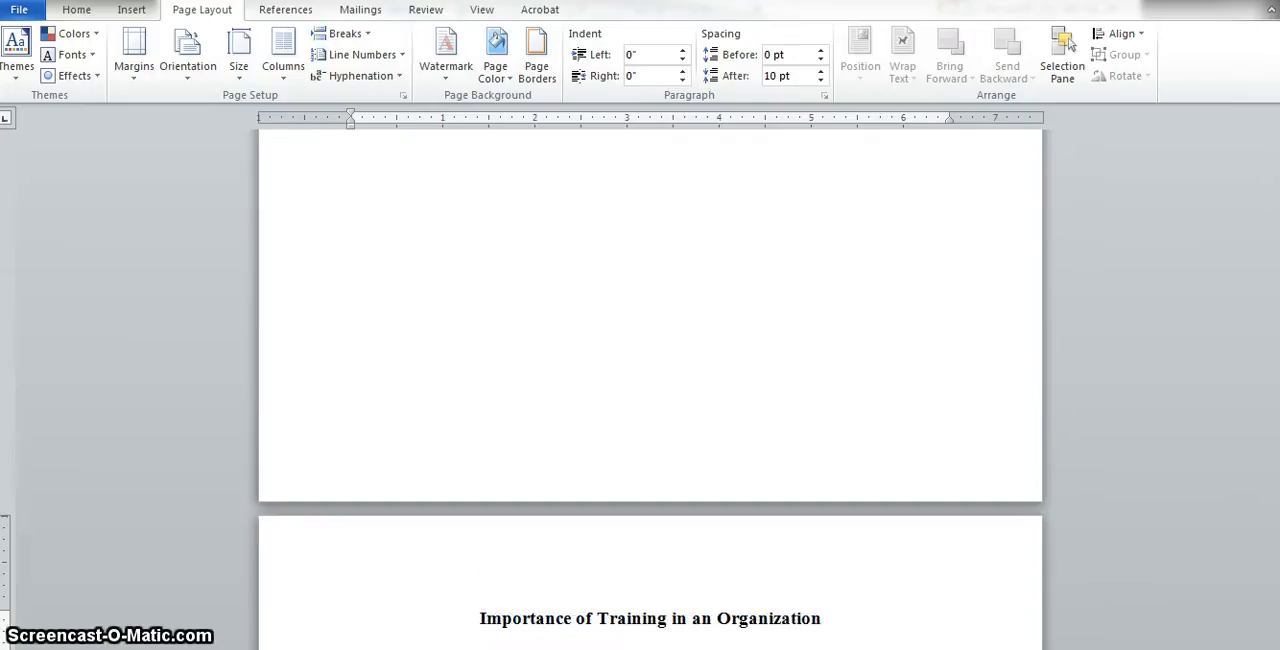
pyautogui.scroll(-1, 650, 389)
pyautogui.scroll(-3, 650, 389)
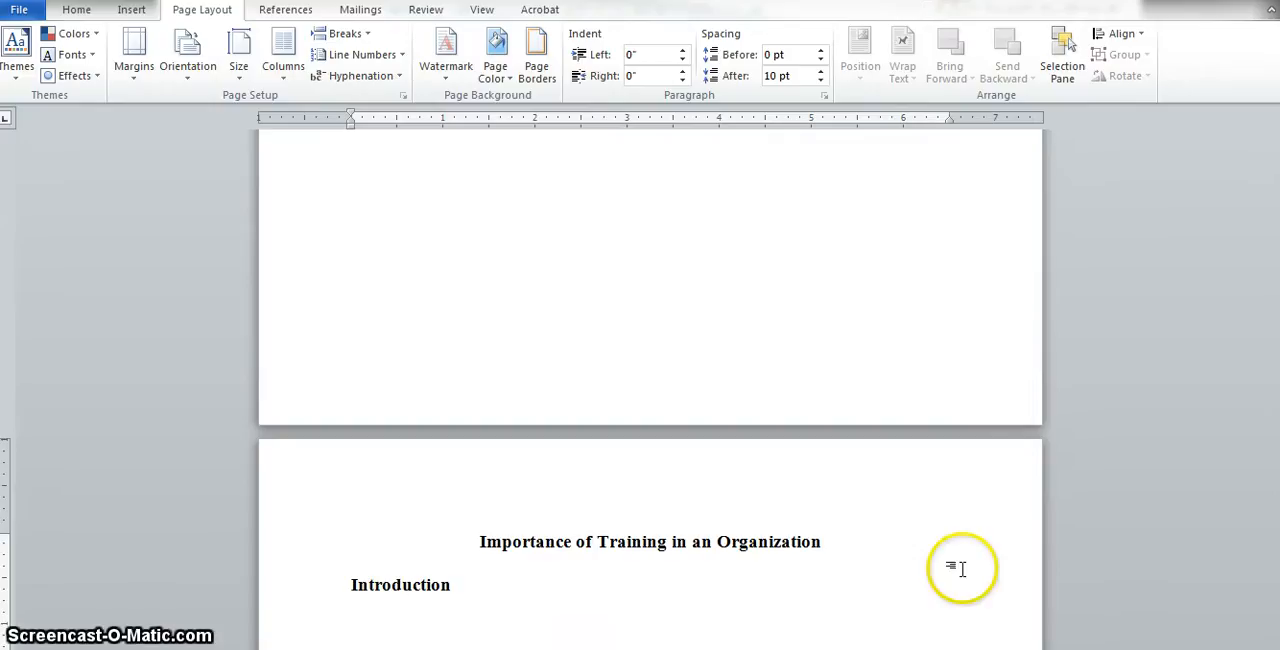
# - Apply the Heading 1 style to the Introduction heading
pyautogui.click(460, 587)
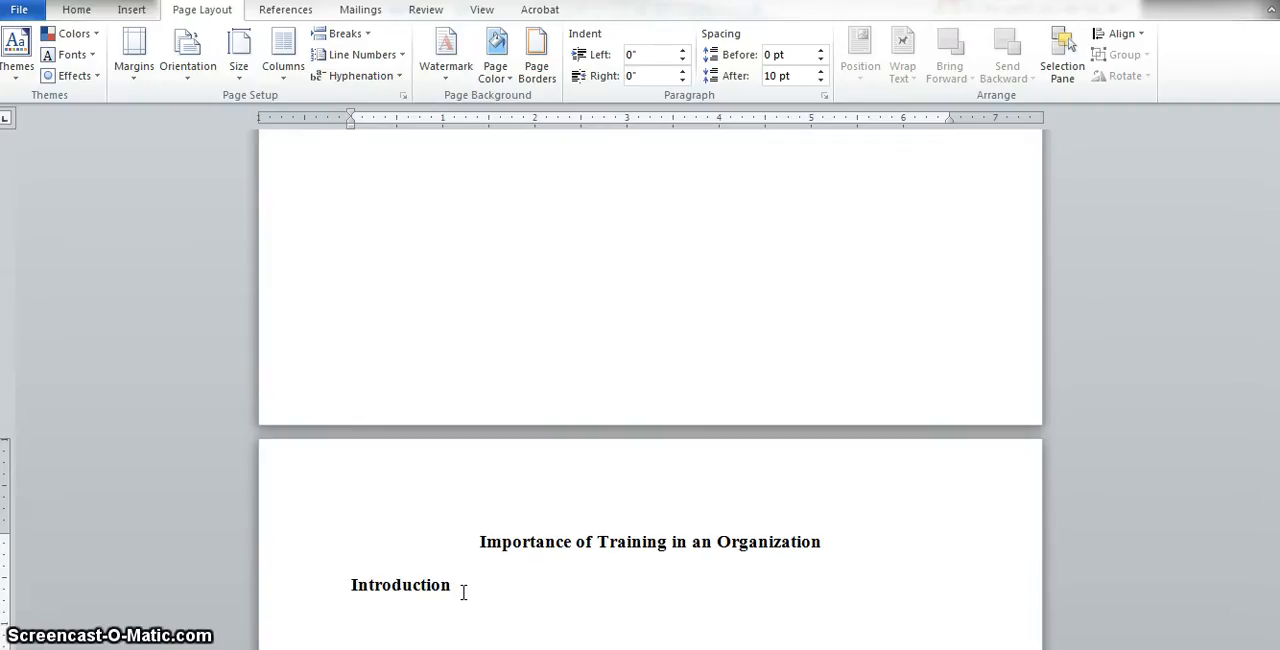
pyautogui.press('Return')
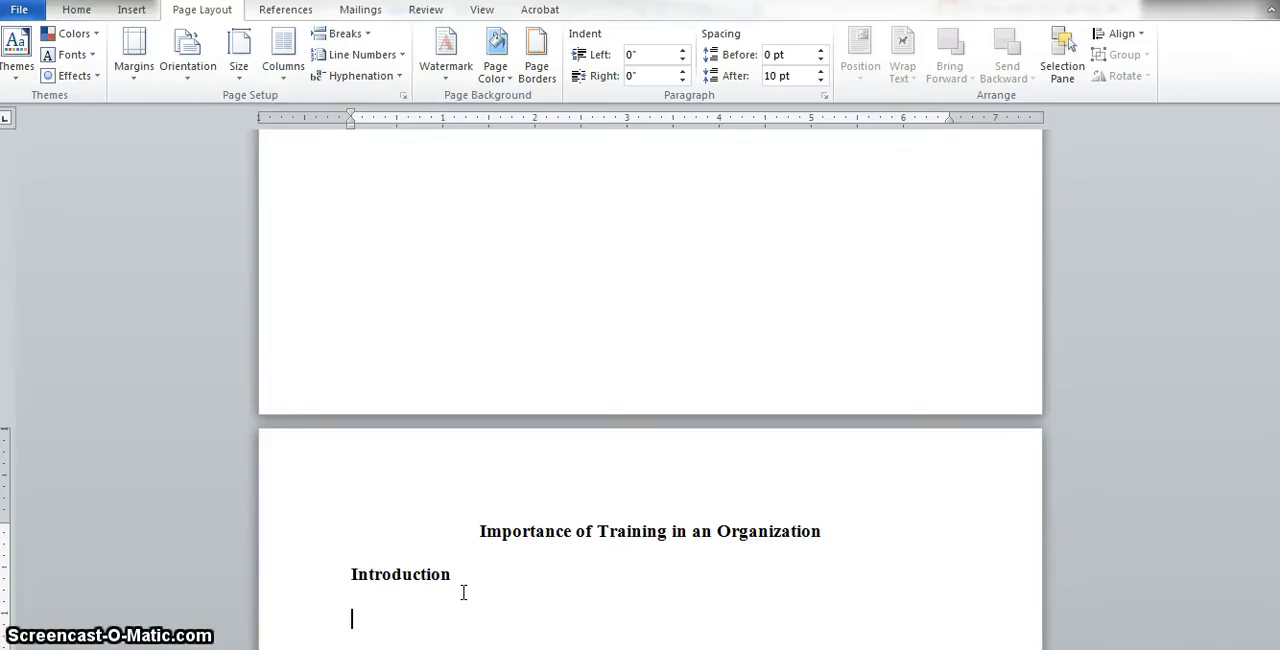
pyautogui.moveTo(463, 593); pyautogui.dragTo(352, 573)
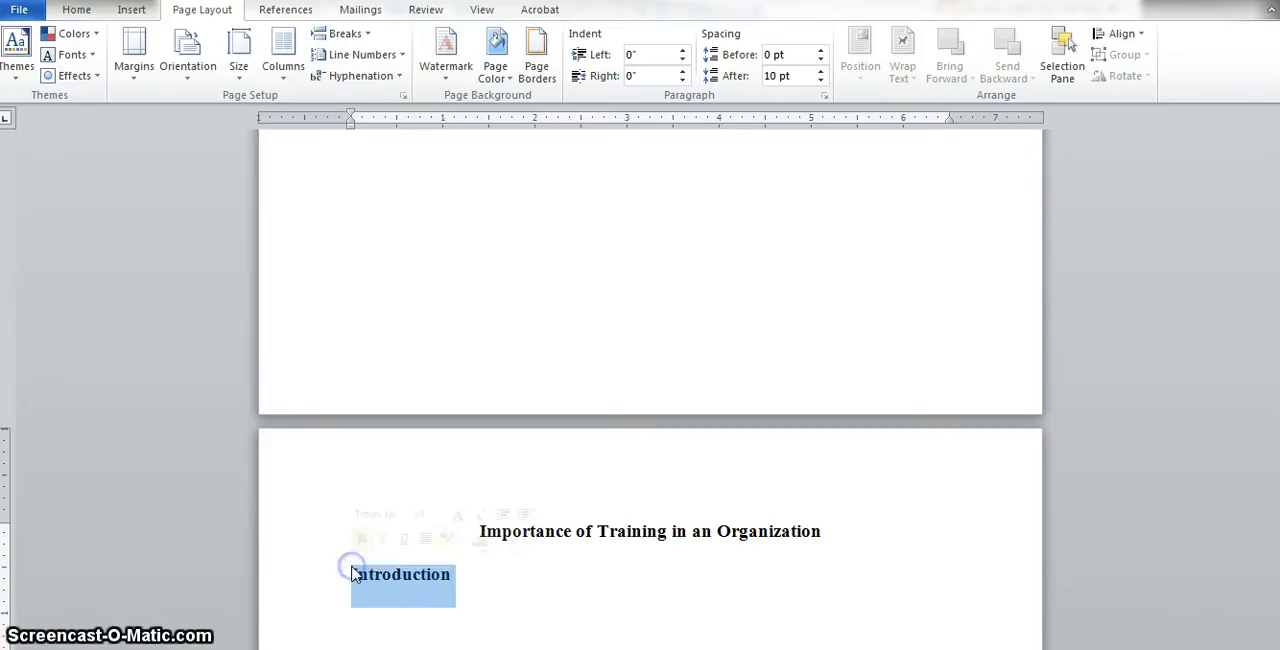
pyautogui.click(474, 581)
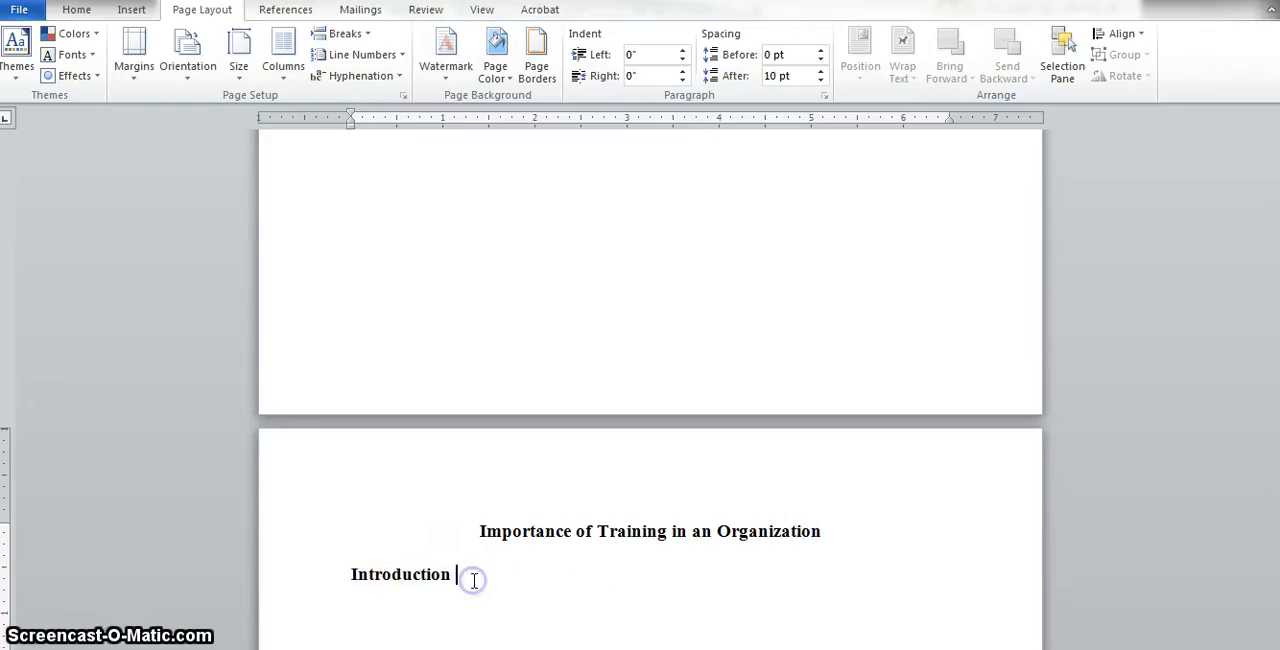
pyautogui.click(80, 12)
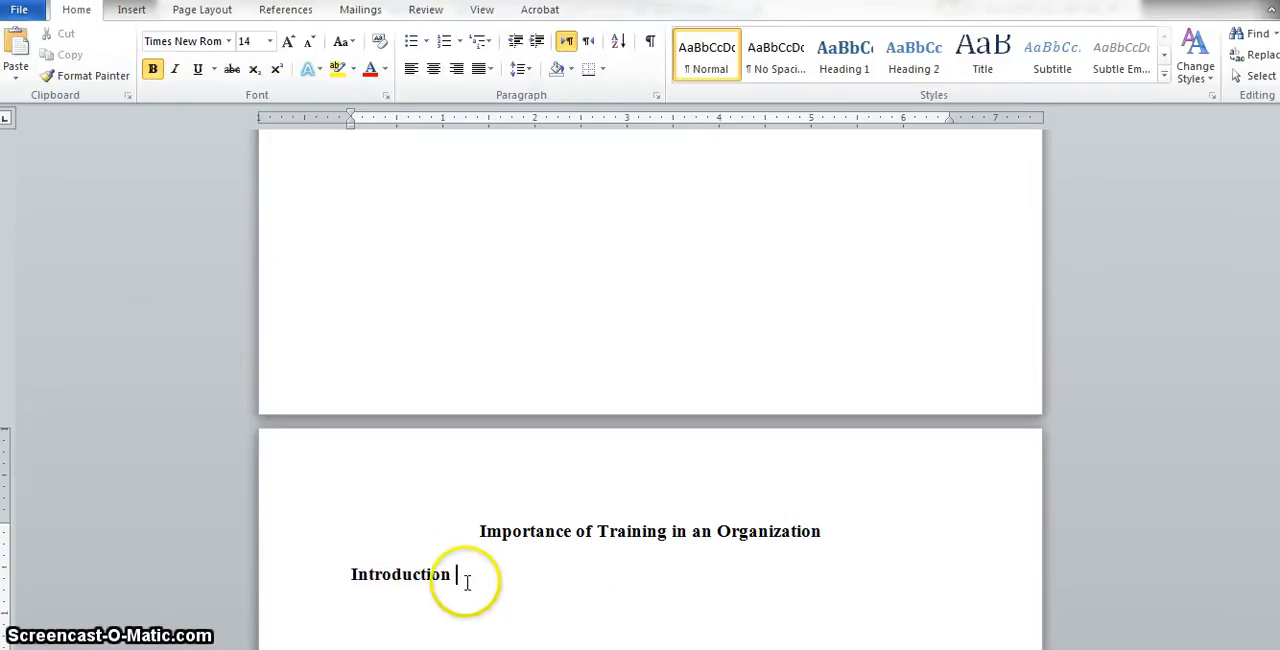
pyautogui.moveTo(456, 580); pyautogui.dragTo(346, 570)
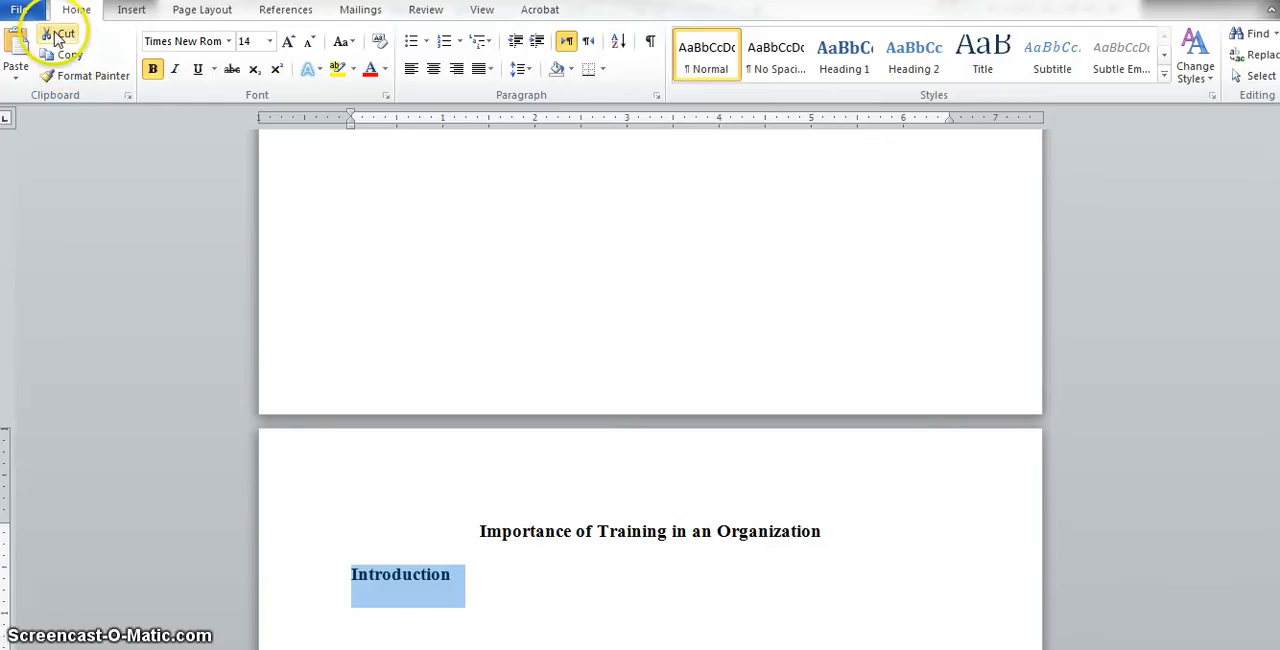
pyautogui.click(843, 56)
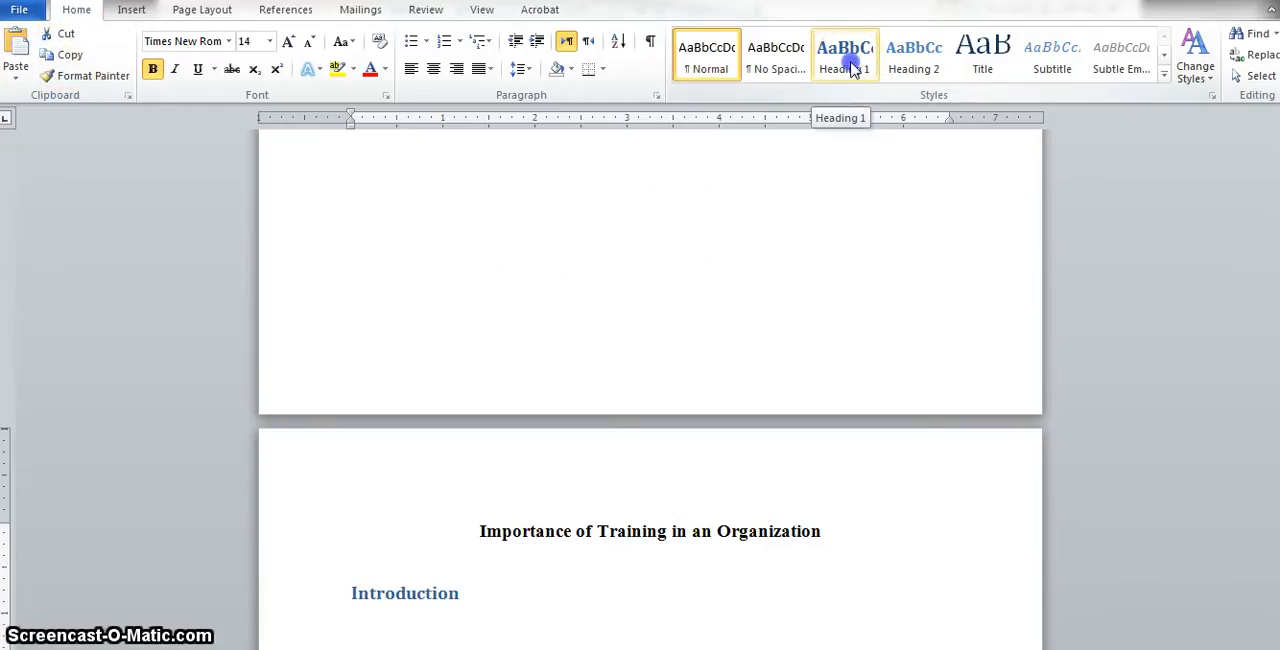
pyautogui.click(849, 62)
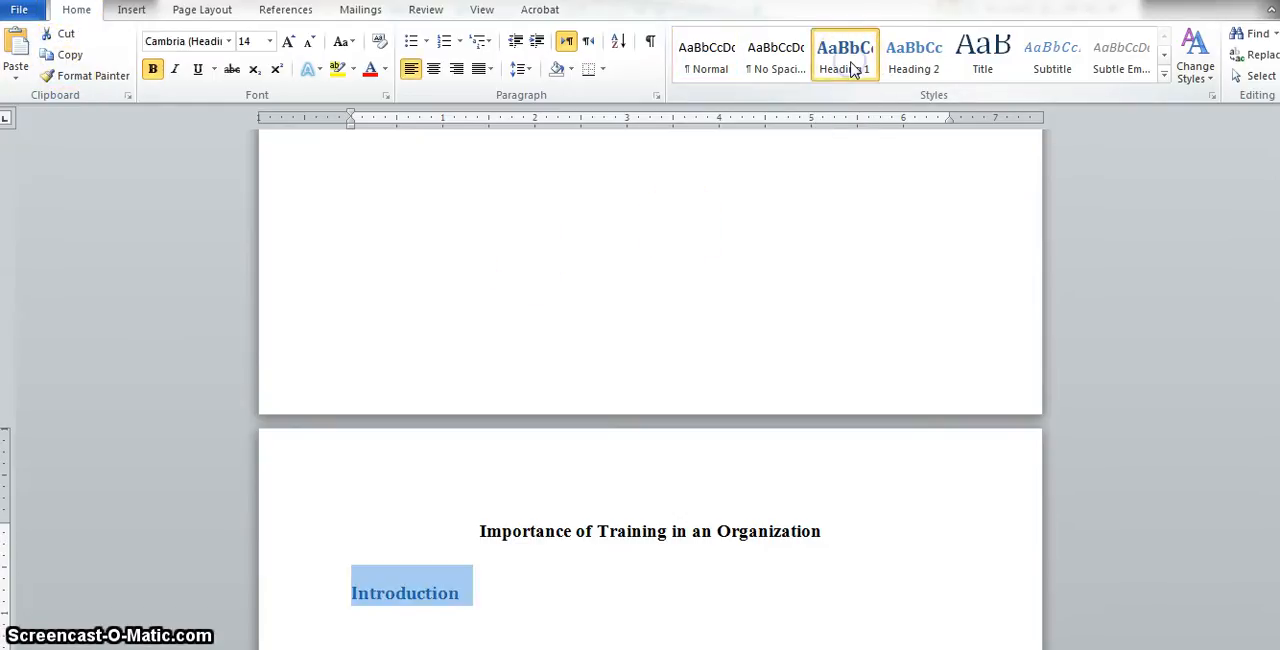
# - Add the paragraph 'All the details.....' below the Introduction heading
pyautogui.click(502, 593)
pyautogui.press('Return')
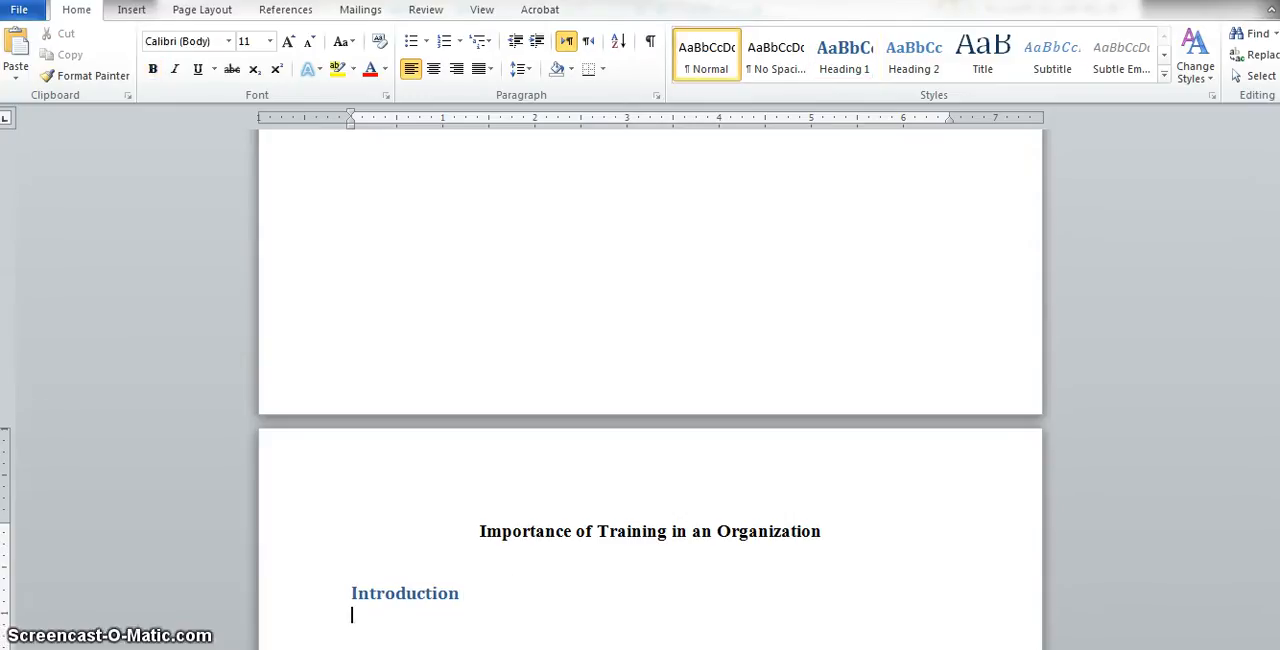
pyautogui.write('All the details.....')
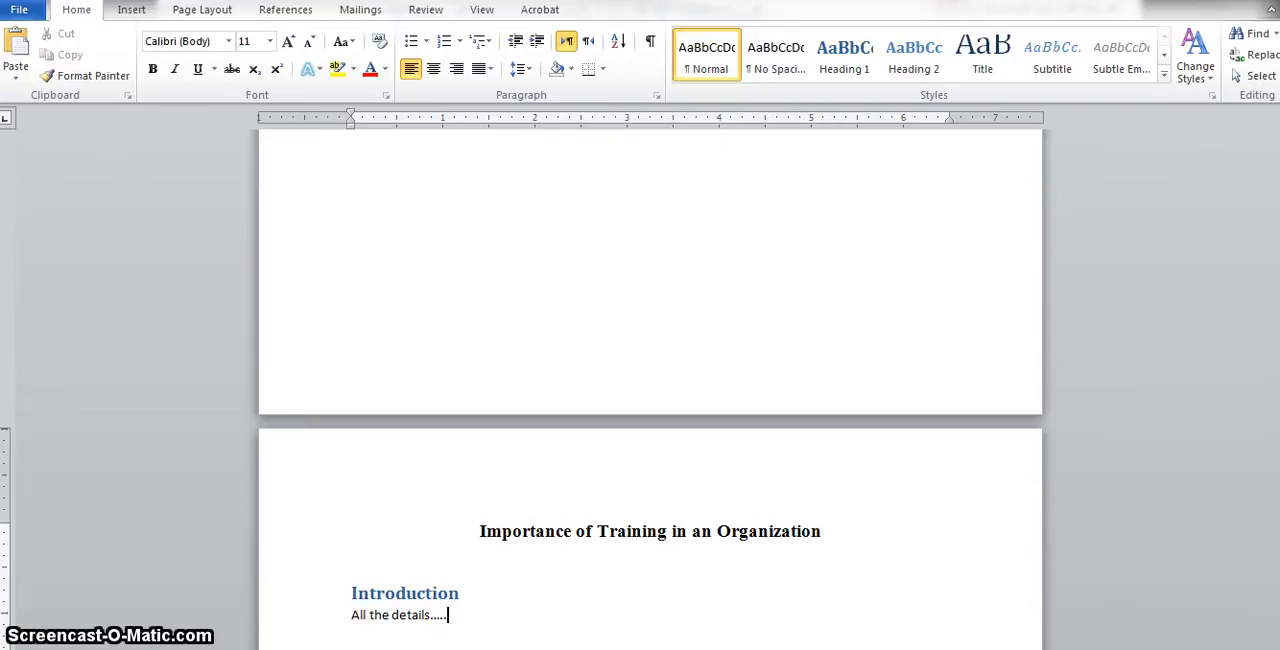
# - Add a 'Training' line below it and apply the Heading 1 style to it
pyautogui.press('Return')
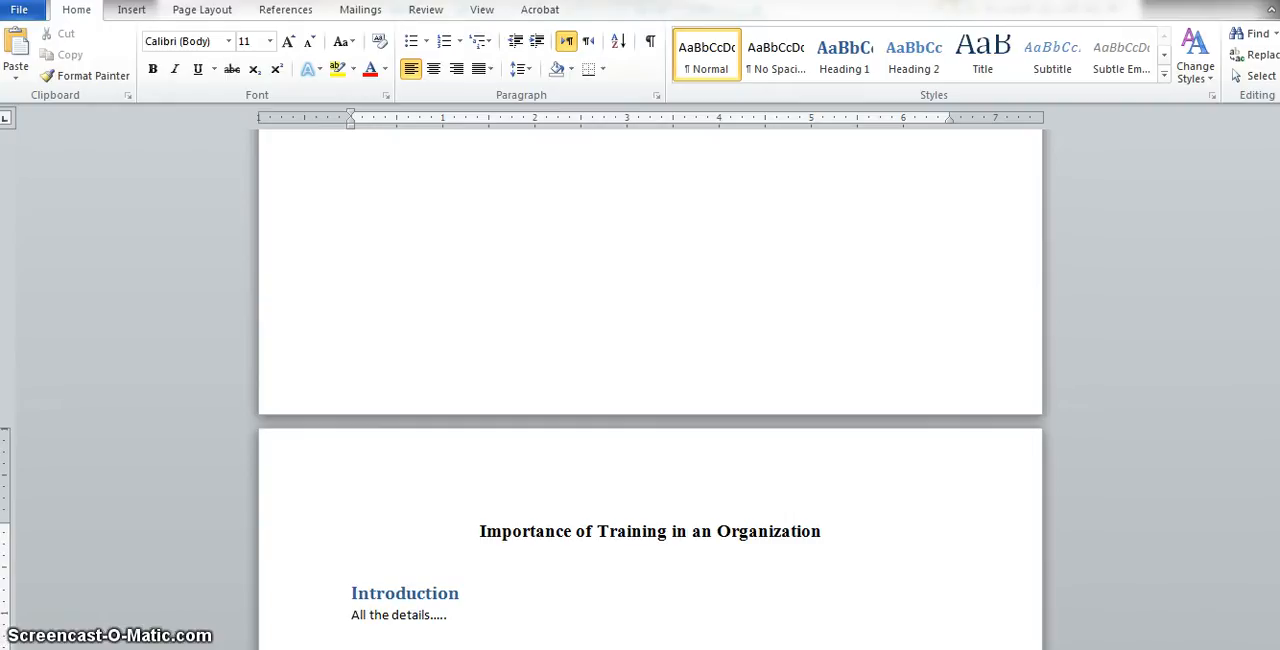
pyautogui.write('Training')
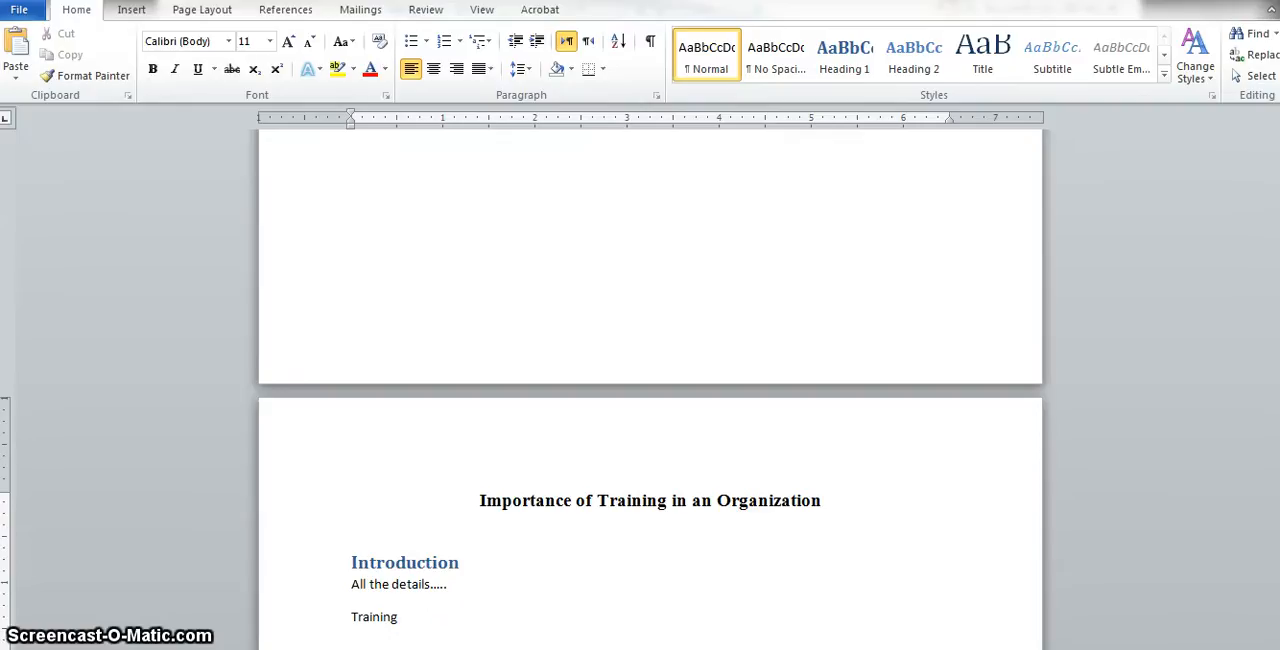
pyautogui.press('Return')
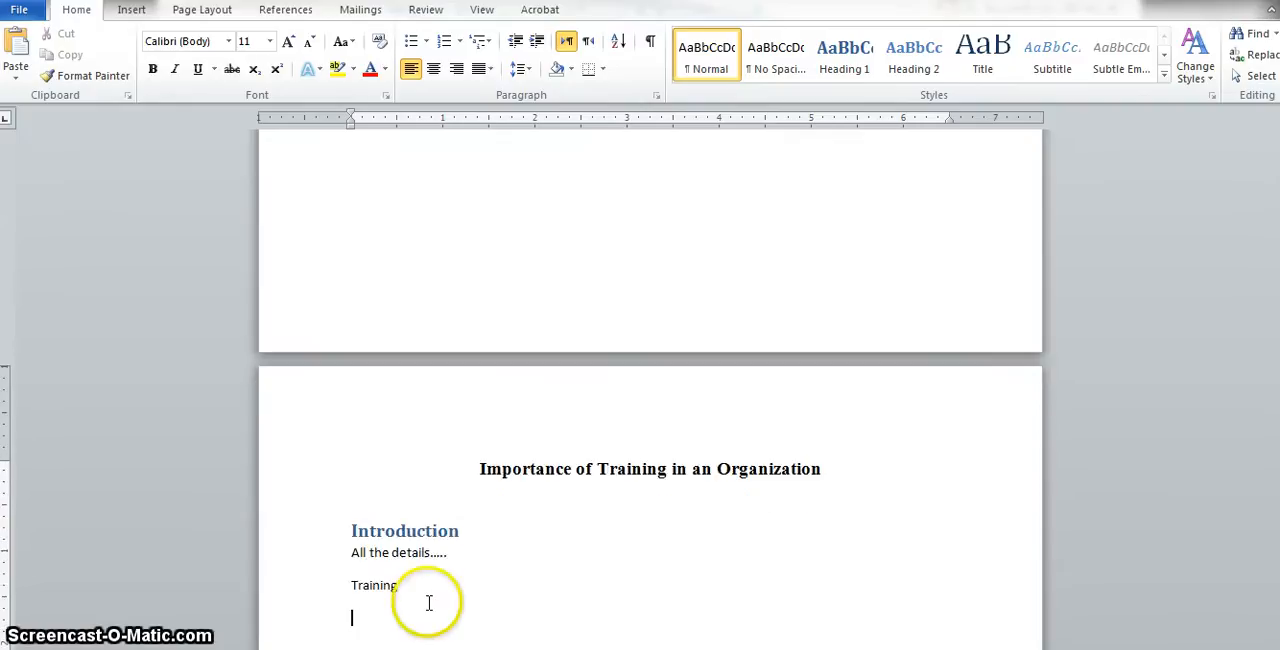
pyautogui.moveTo(412, 591); pyautogui.dragTo(352, 597)
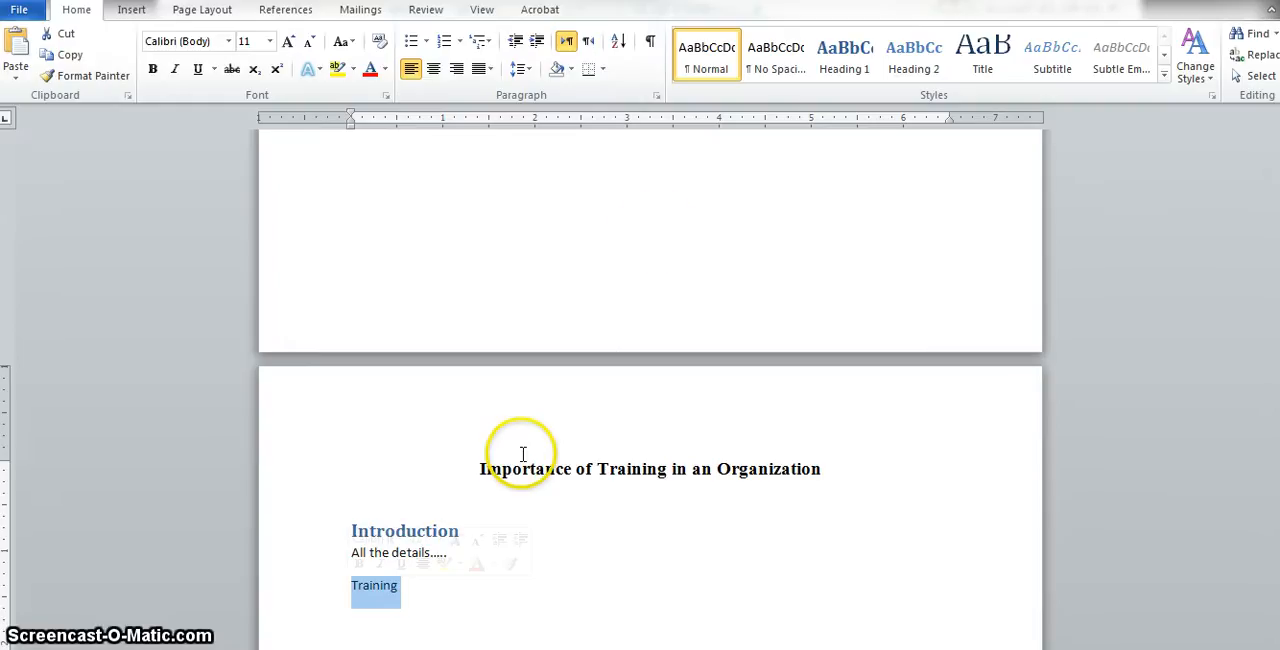
pyautogui.click(852, 72)
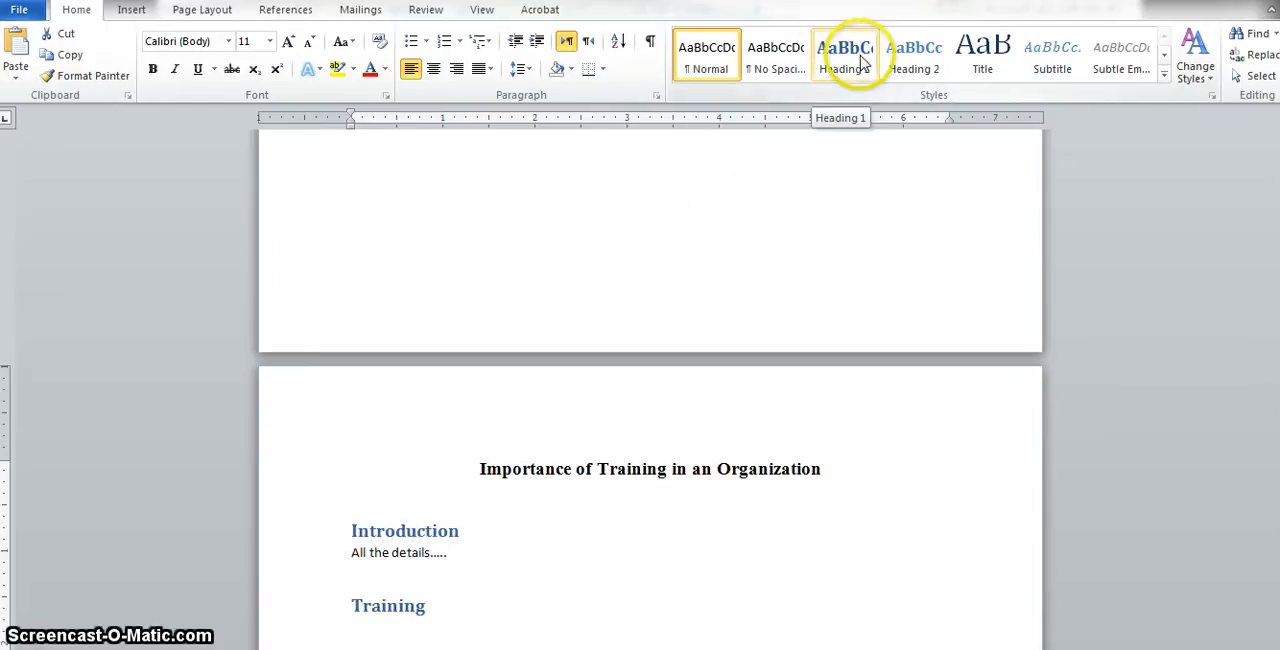
# - Add the paragraph 'Definition of training.....' below the Training heading
pyautogui.click(442, 619)
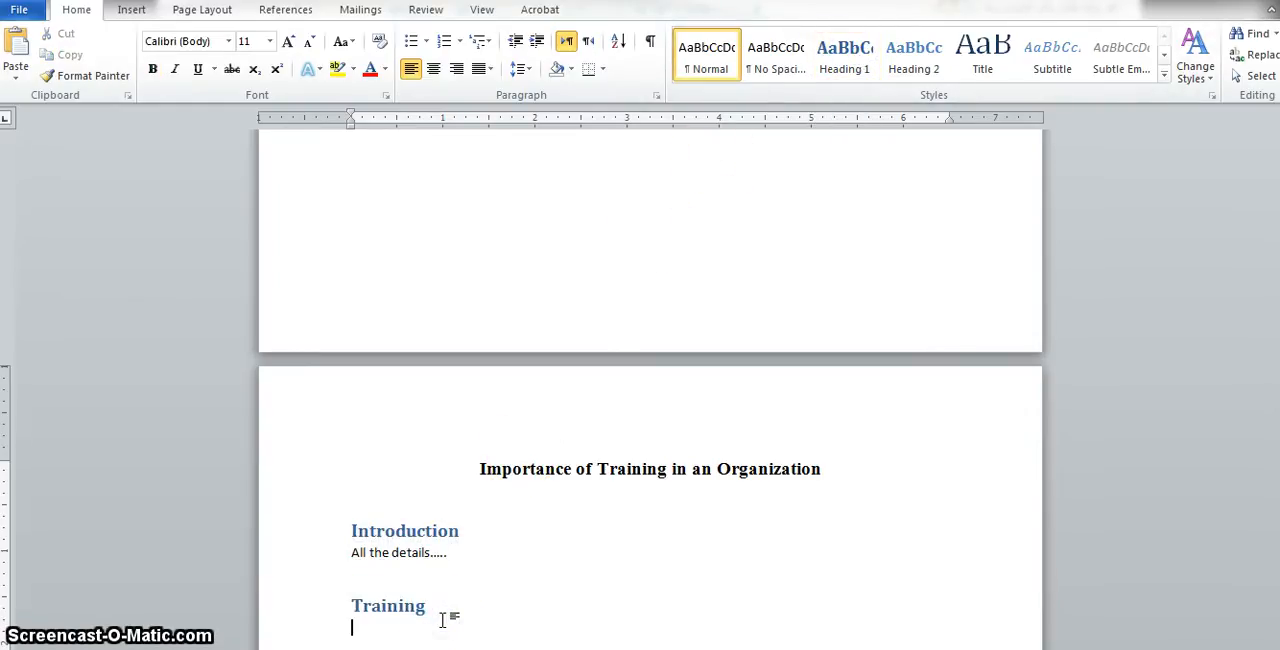
pyautogui.write('Definition')
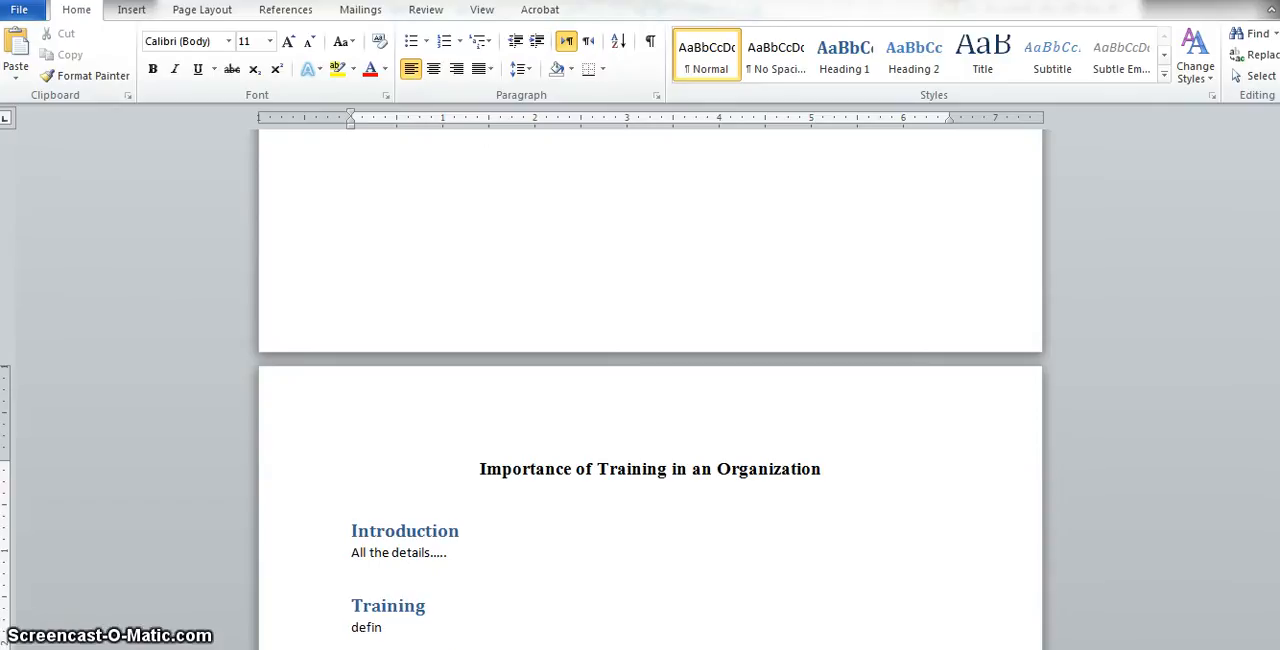
pyautogui.write(' of tr')
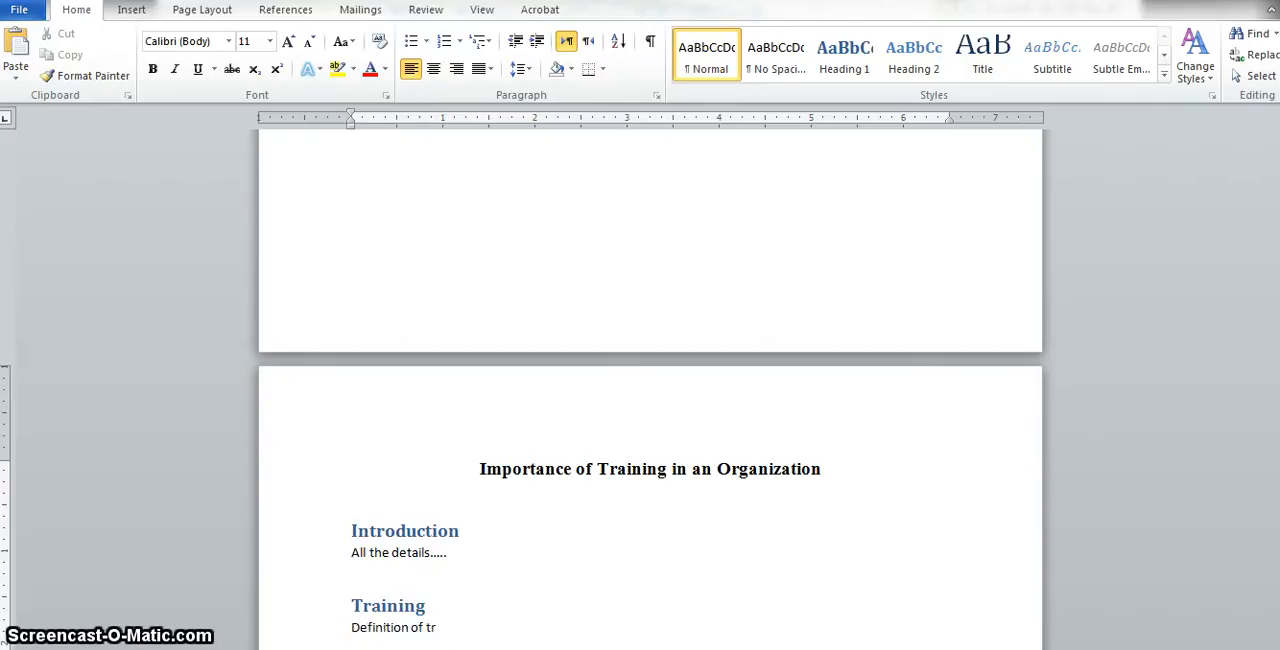
pyautogui.write('aining.....')
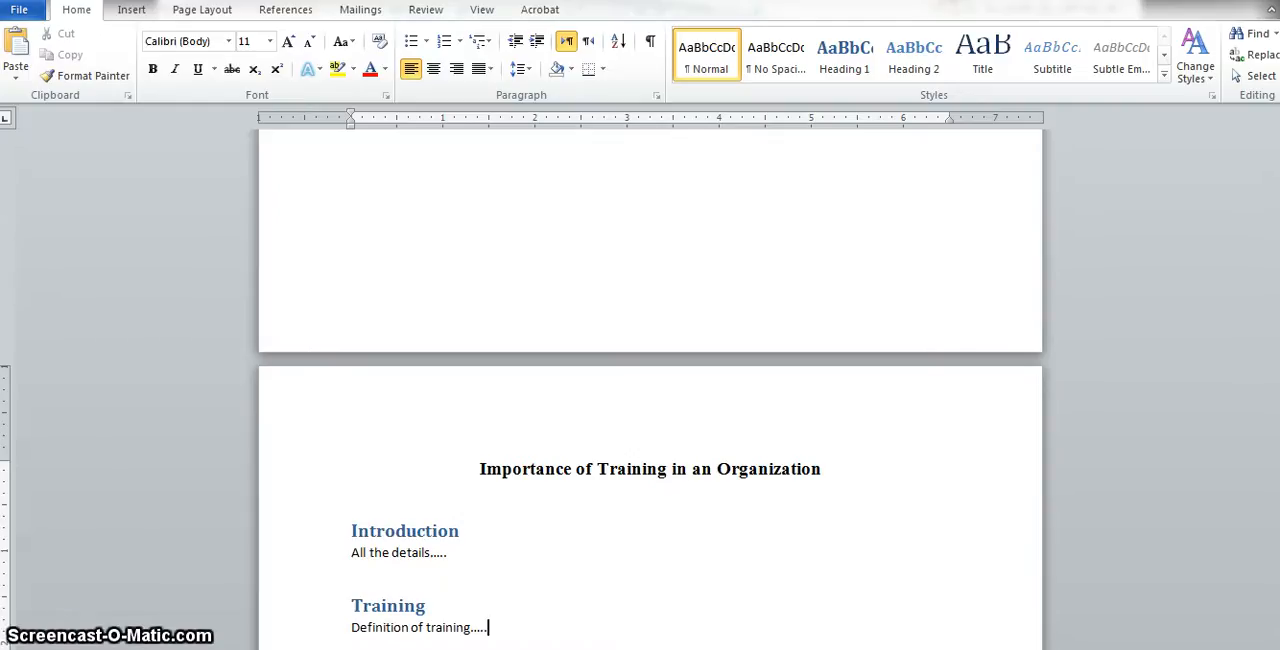
pyautogui.press('Return')
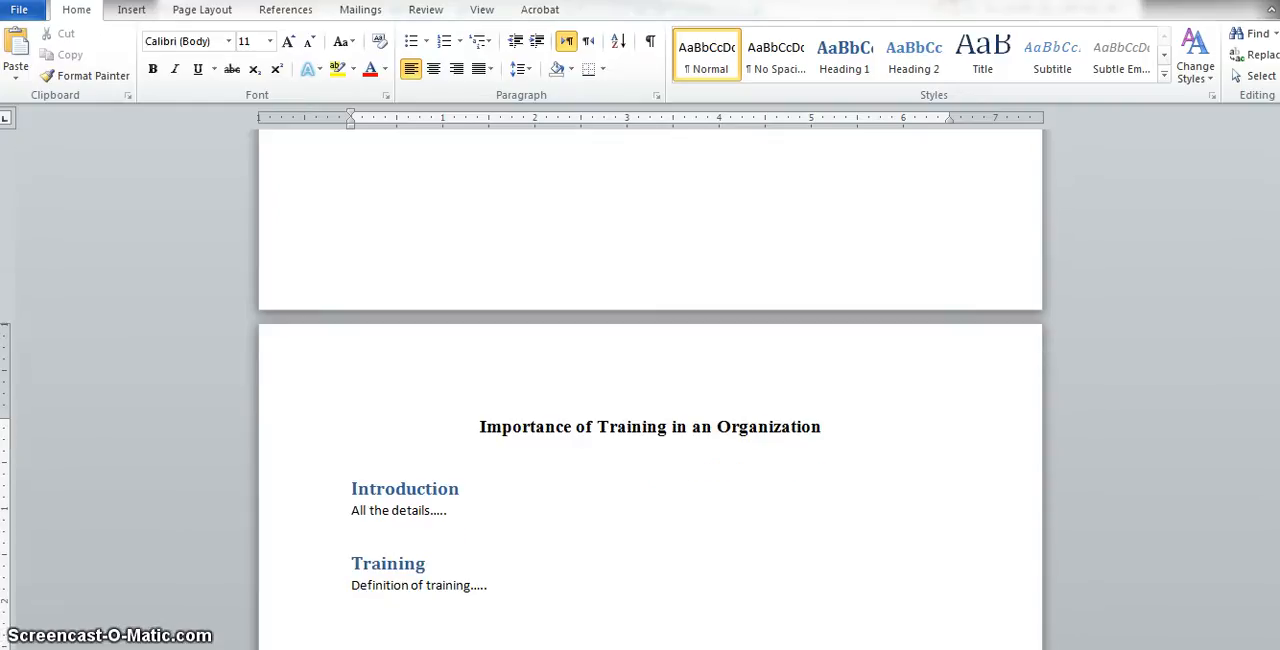
# - Add a 'Training Methods' line and apply the Heading 2 style to it
pyautogui.write('Trainin')
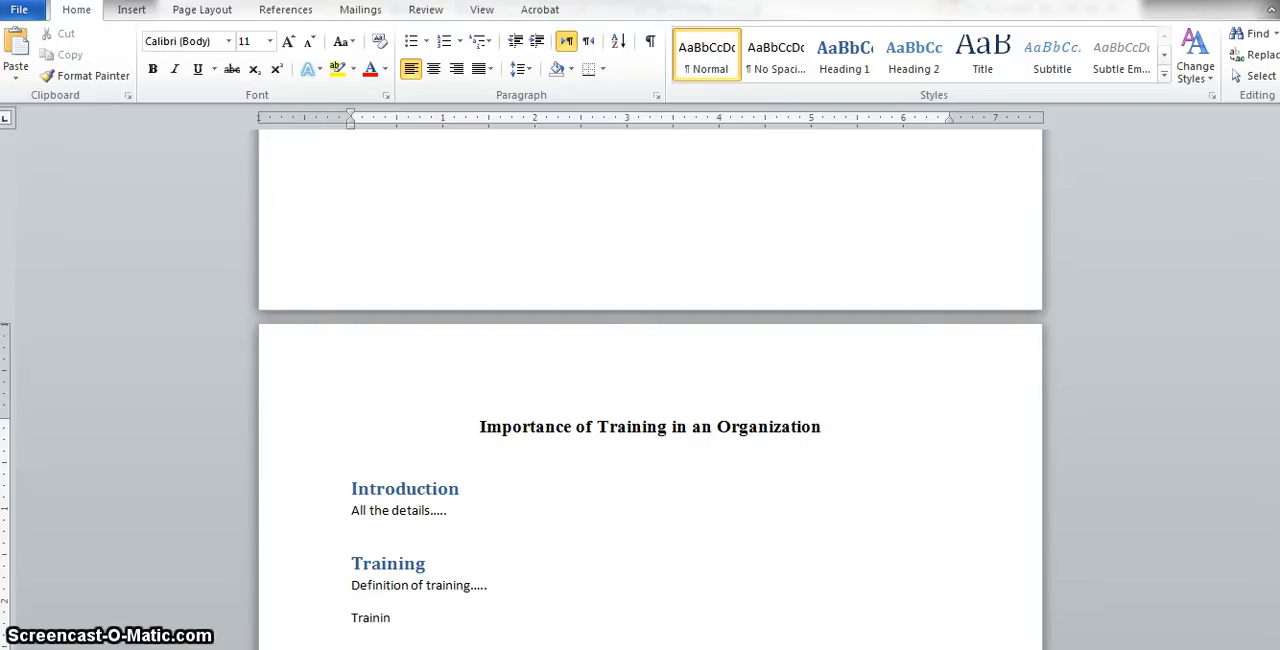
pyautogui.write('g Methods')
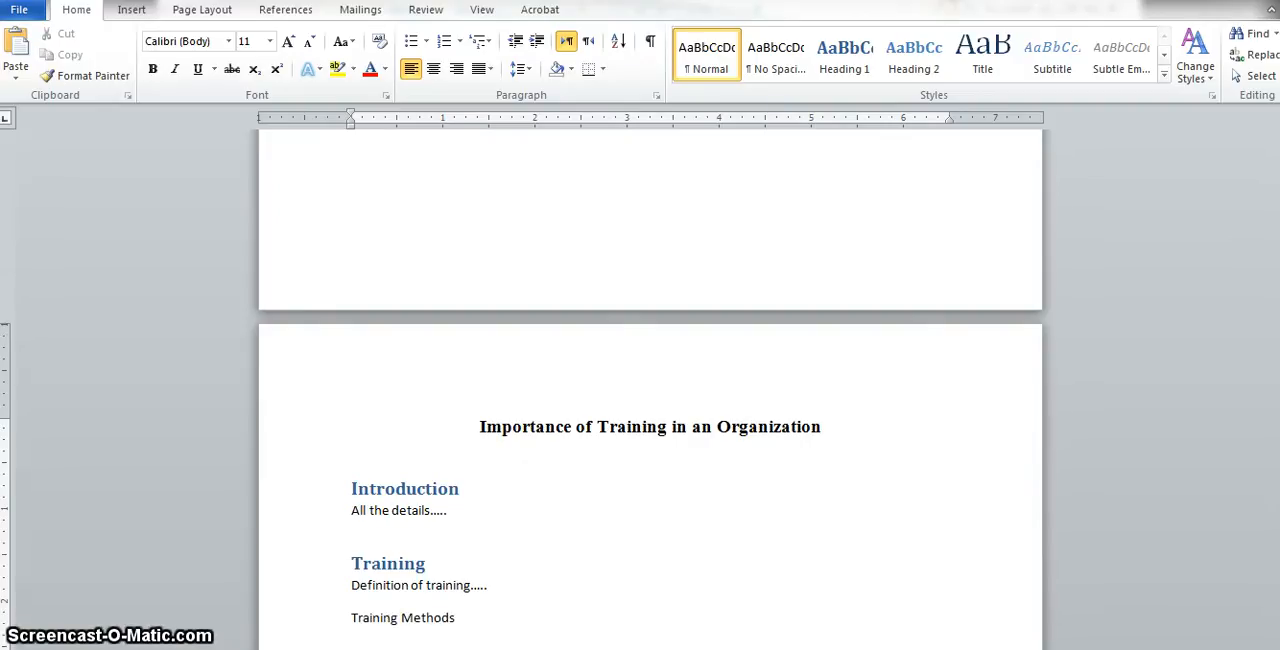
pyautogui.press('Return')
pyautogui.moveTo(462, 586); pyautogui.dragTo(358, 585)
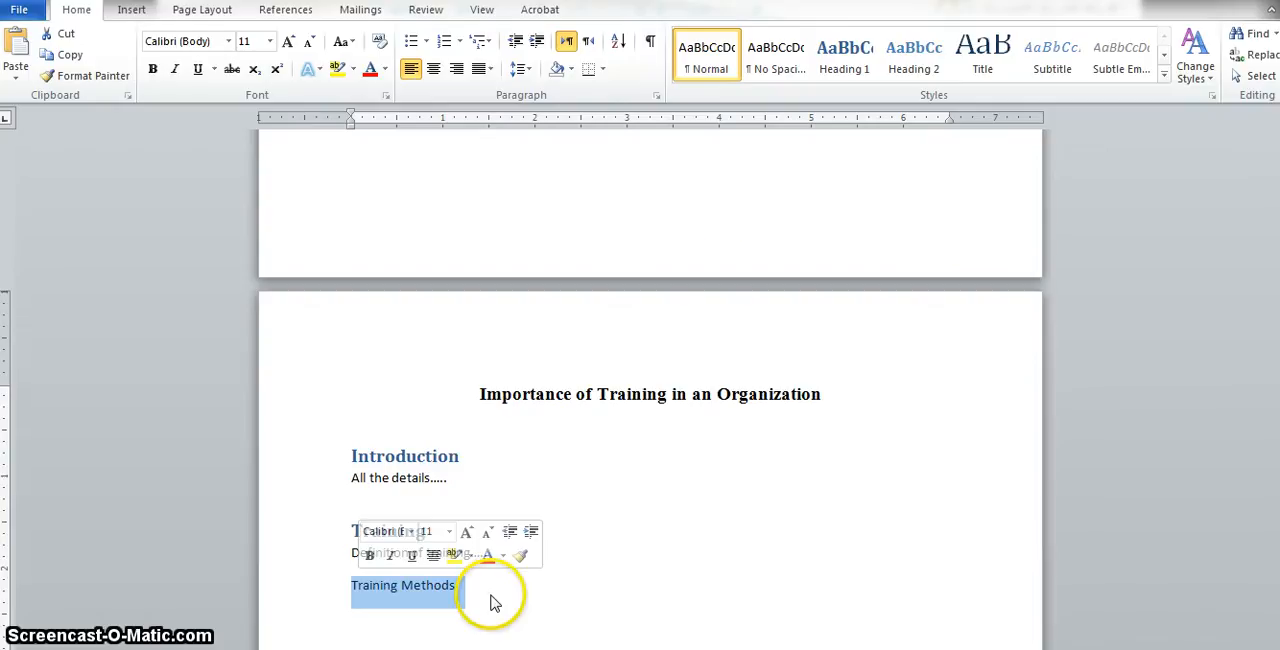
pyautogui.click(927, 66)
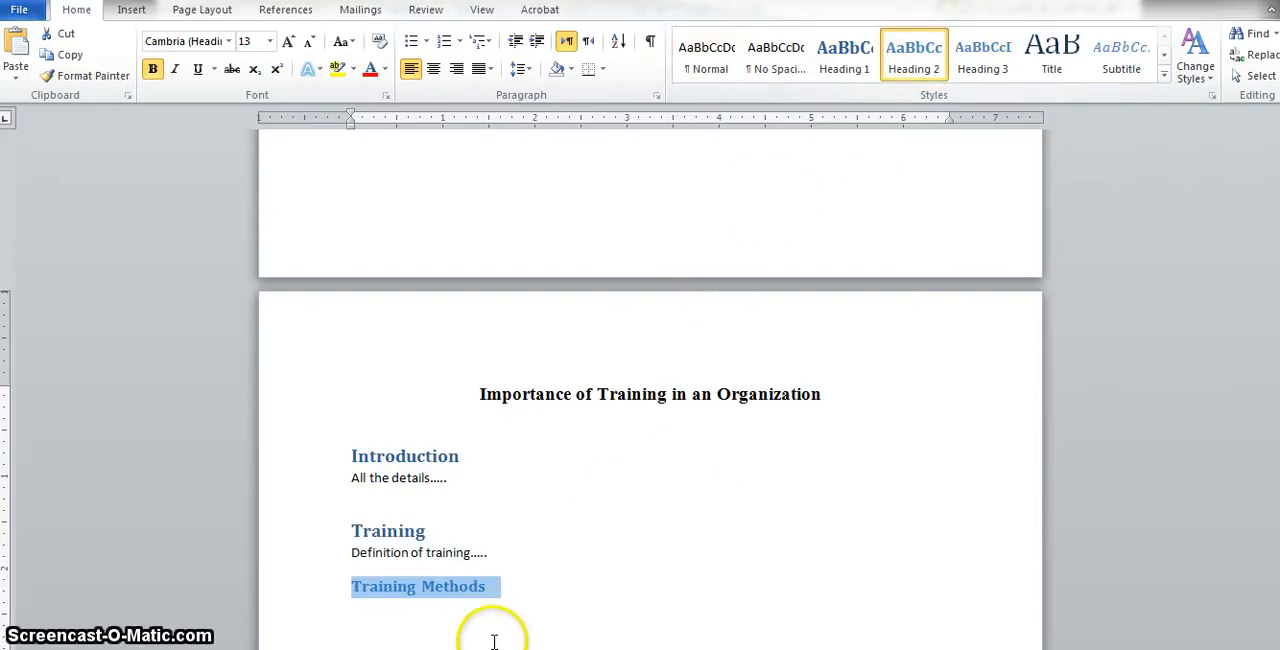
# - Add 'Presentation' as a normal paragraph below the Training Methods heading
pyautogui.click(519, 598)
pyautogui.press('Return')
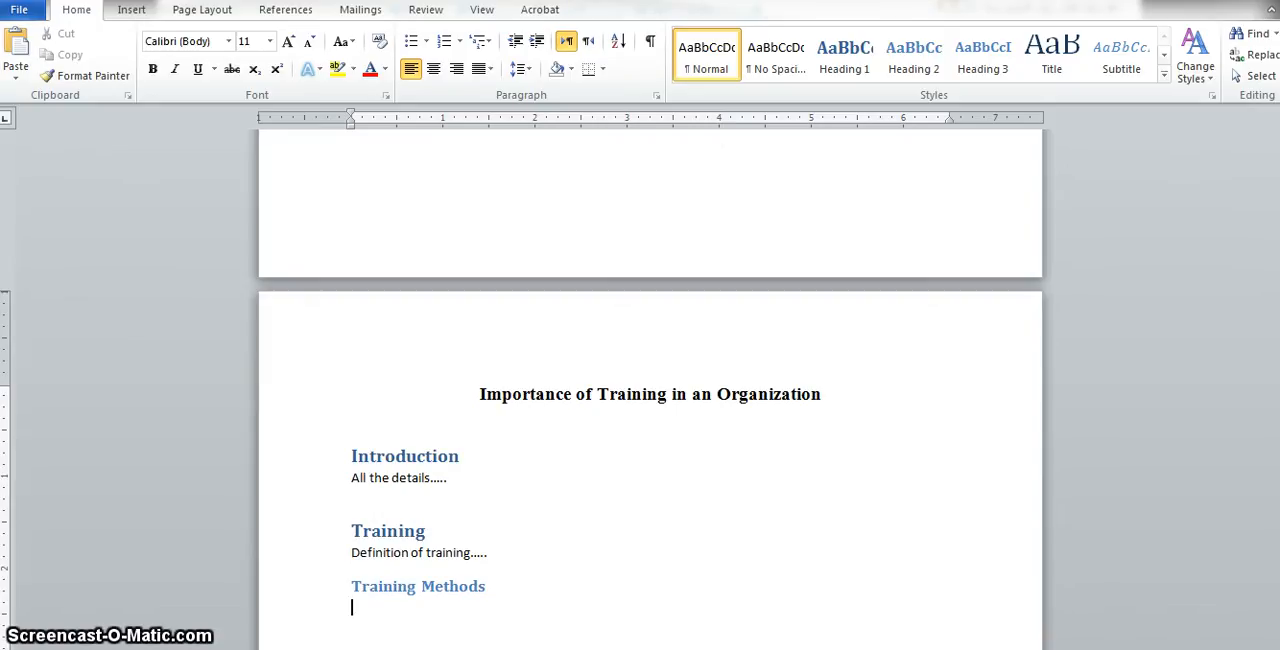
pyautogui.write('esen')
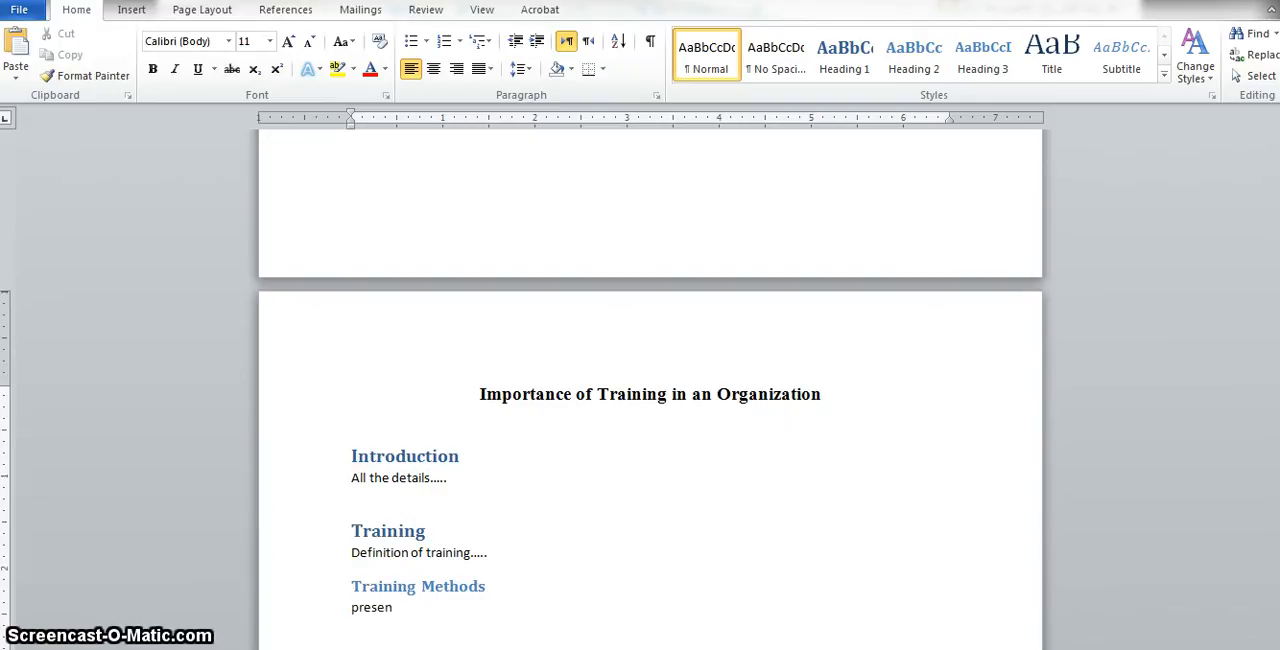
pyautogui.write('tation')
pyautogui.press('Return')
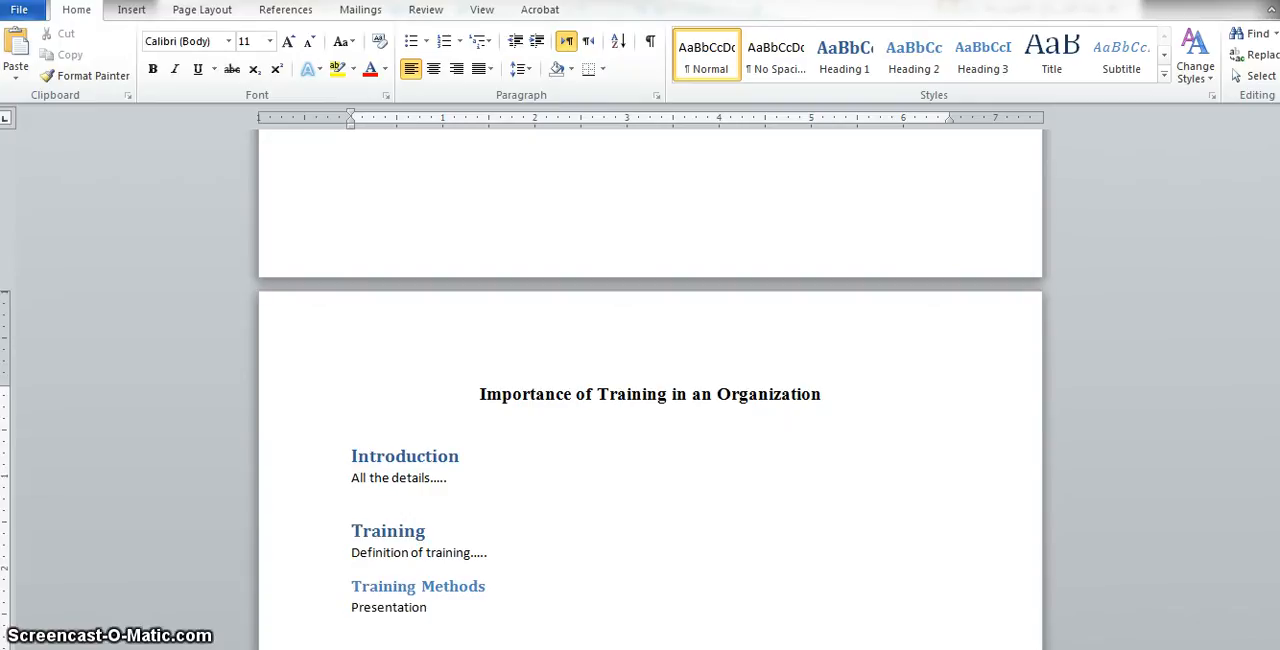
# - Add 'Lecture', 'Role play' and 'simulation' as separate paragraphs beneath Presentation
pyautogui.write('lectur')
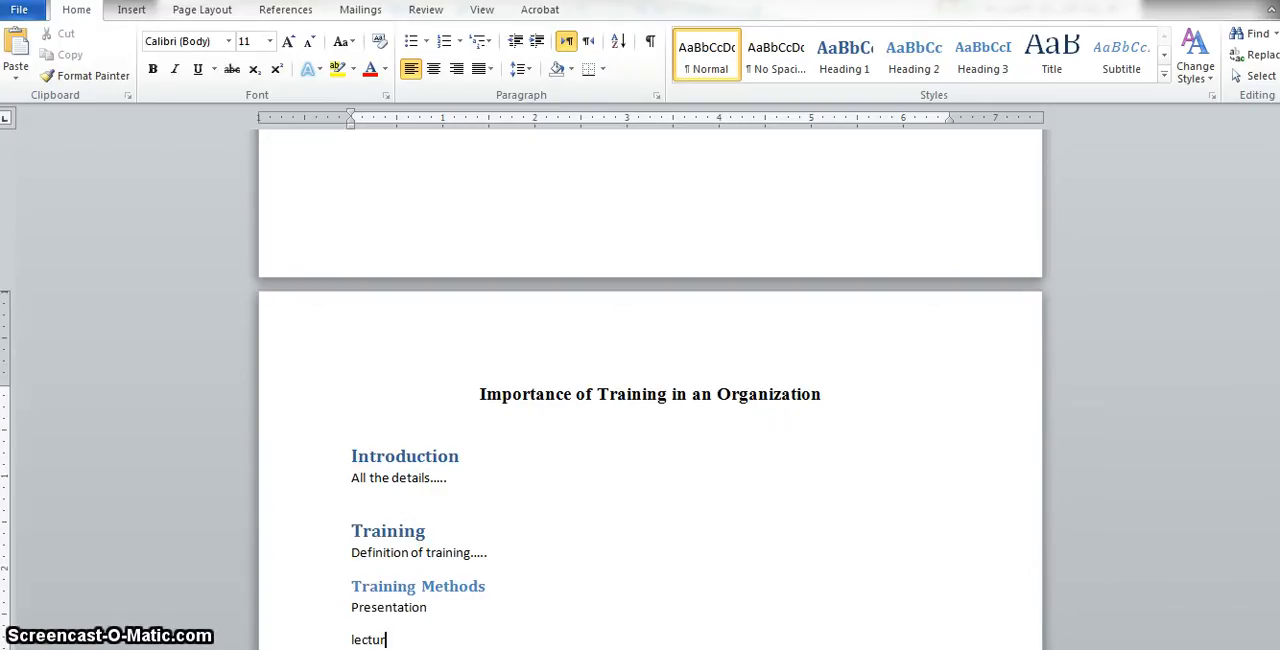
pyautogui.write('e')
pyautogui.press('Return')
pyautogui.press('Return')
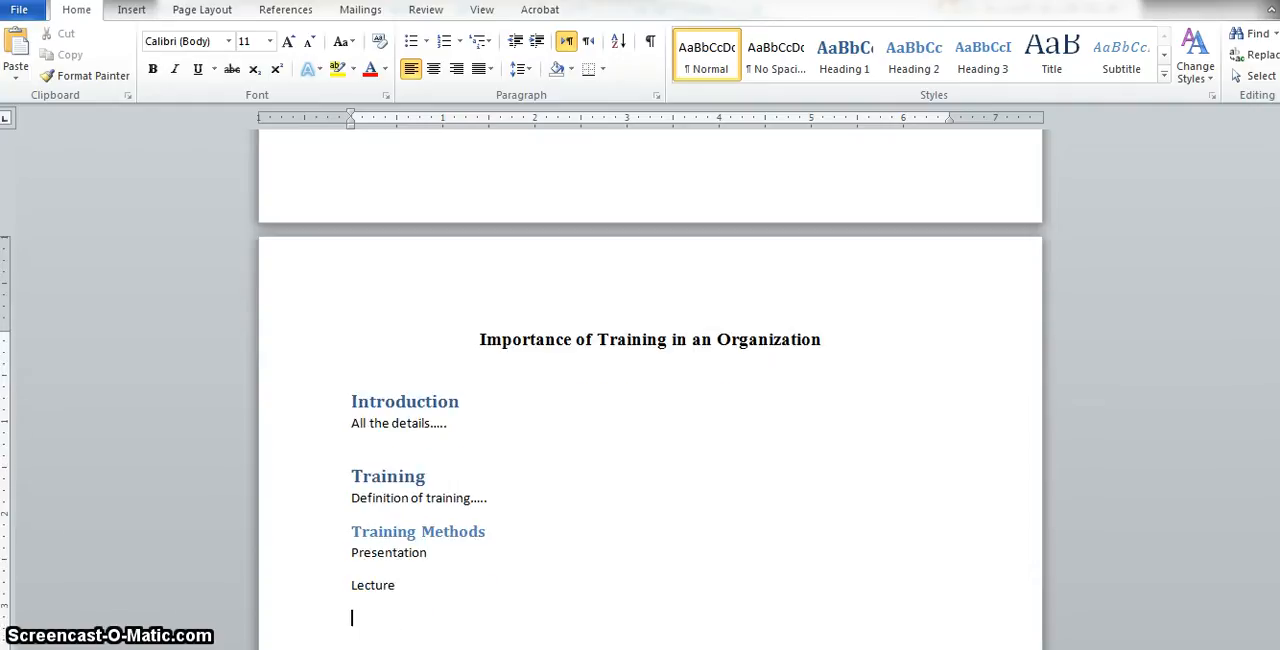
pyautogui.write('role play')
# - Finish the Simulation line and apply the Heading 3 style to the Presentation line
pyautogui.press('Return')
pyautogui.write('simulation')
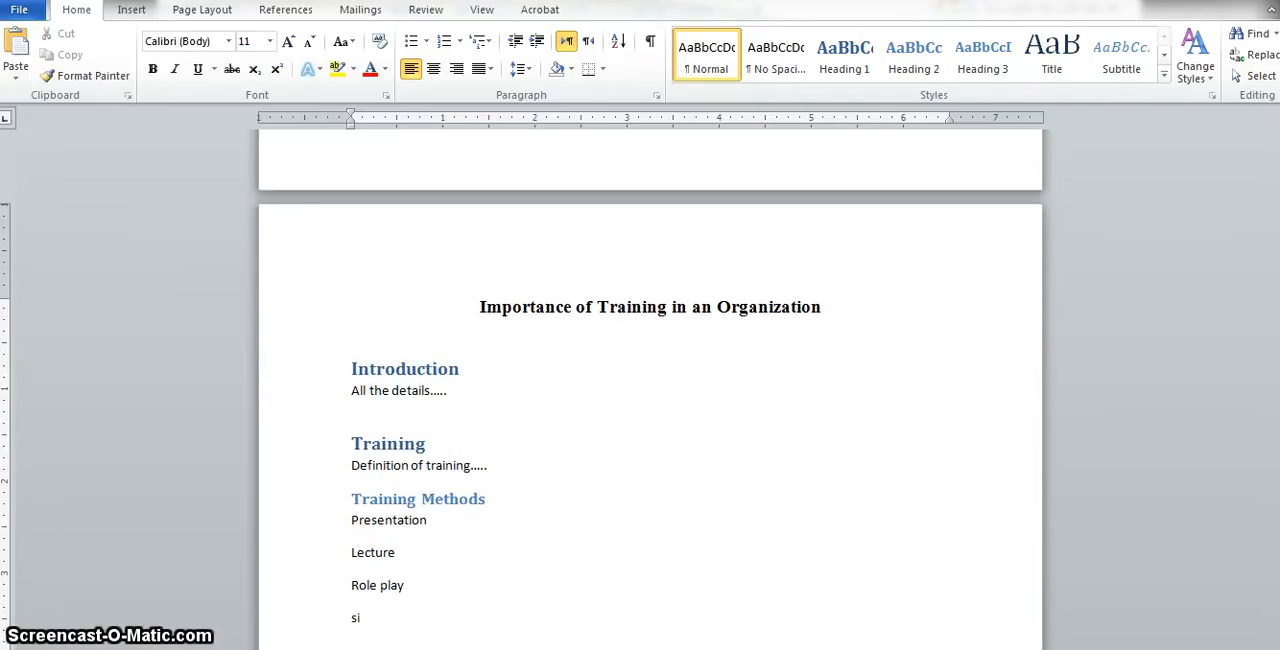
pyautogui.press('Return')
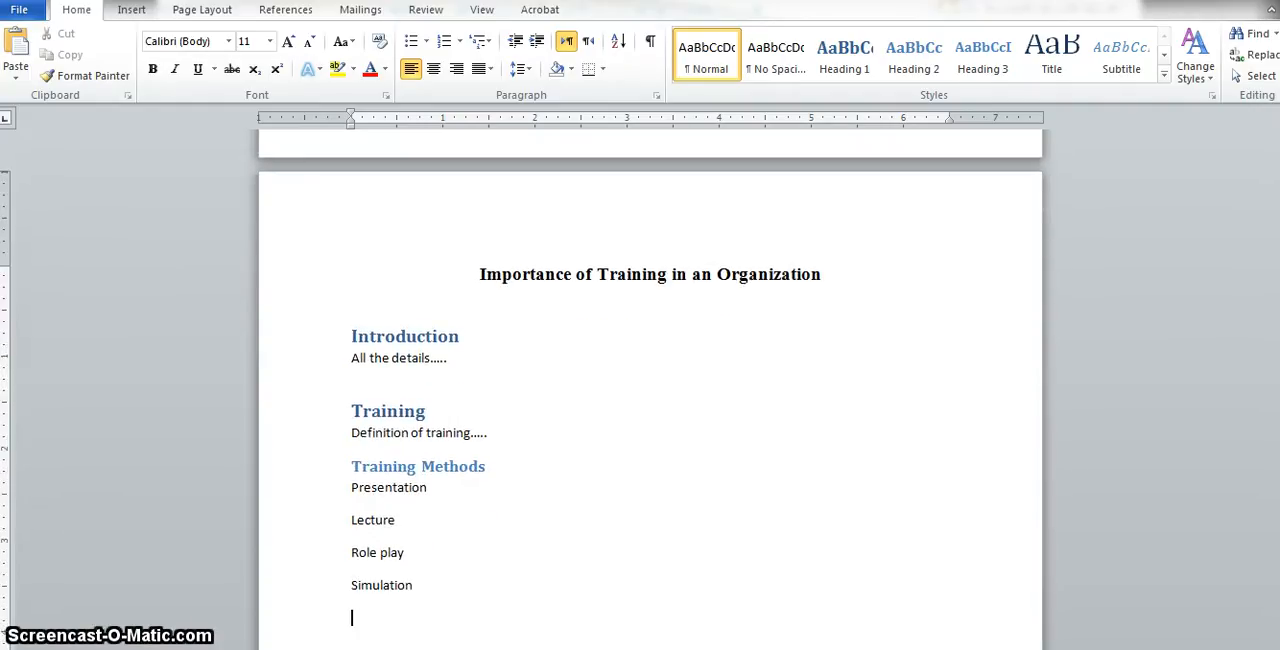
pyautogui.moveTo(438, 596); pyautogui.dragTo(349, 495)
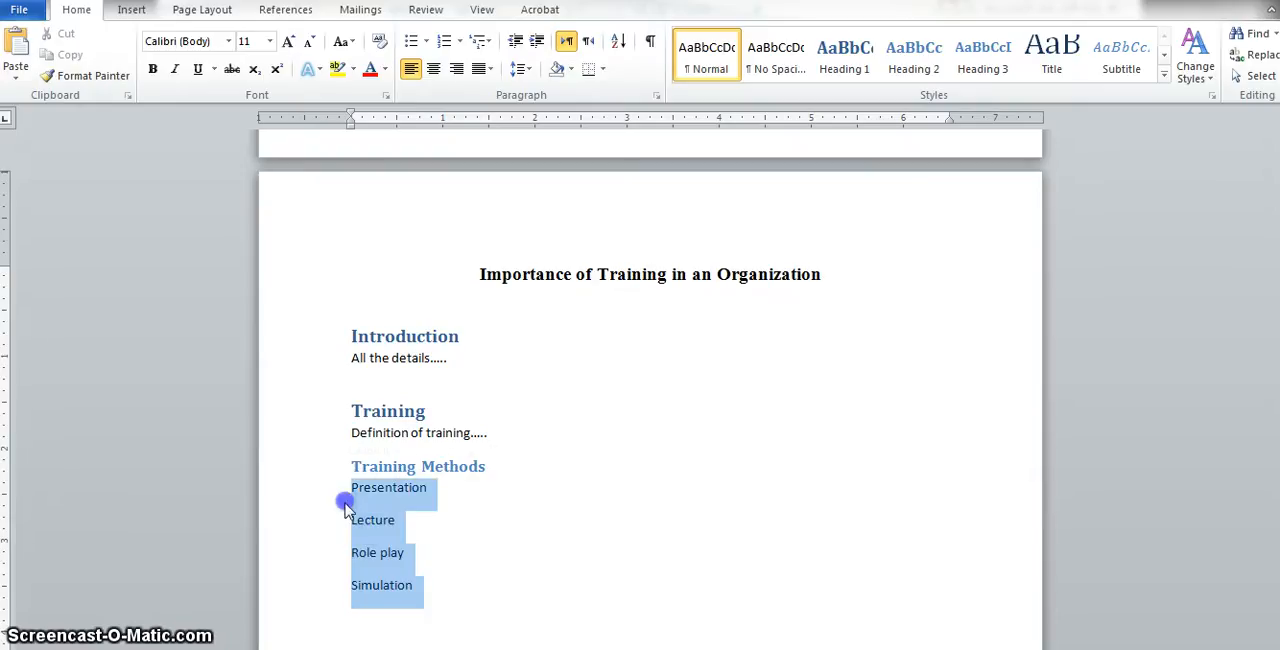
pyautogui.click(466, 596)
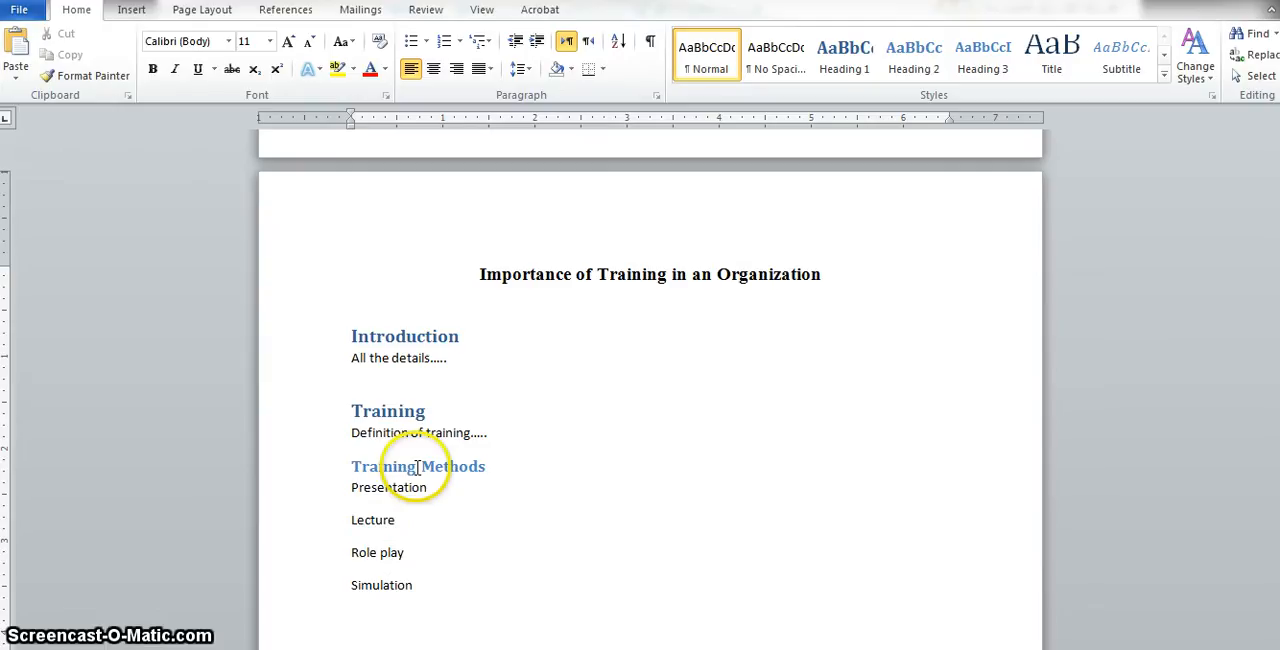
pyautogui.moveTo(433, 488); pyautogui.dragTo(371, 489)
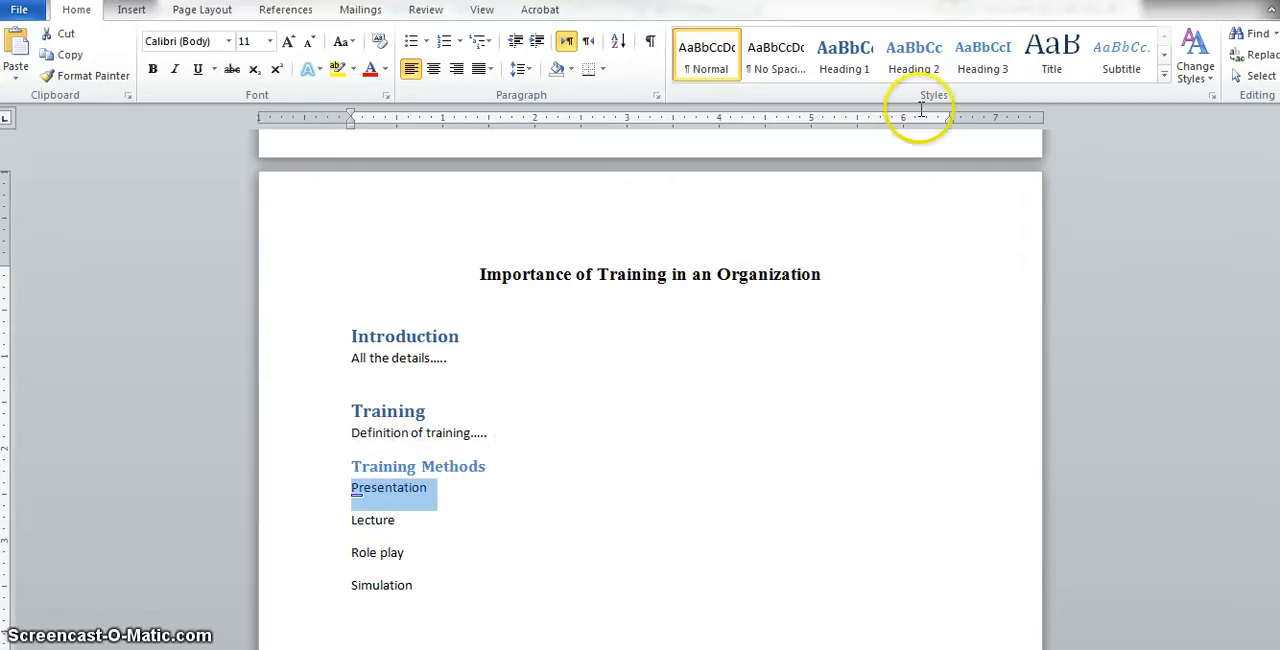
pyautogui.click(918, 62)
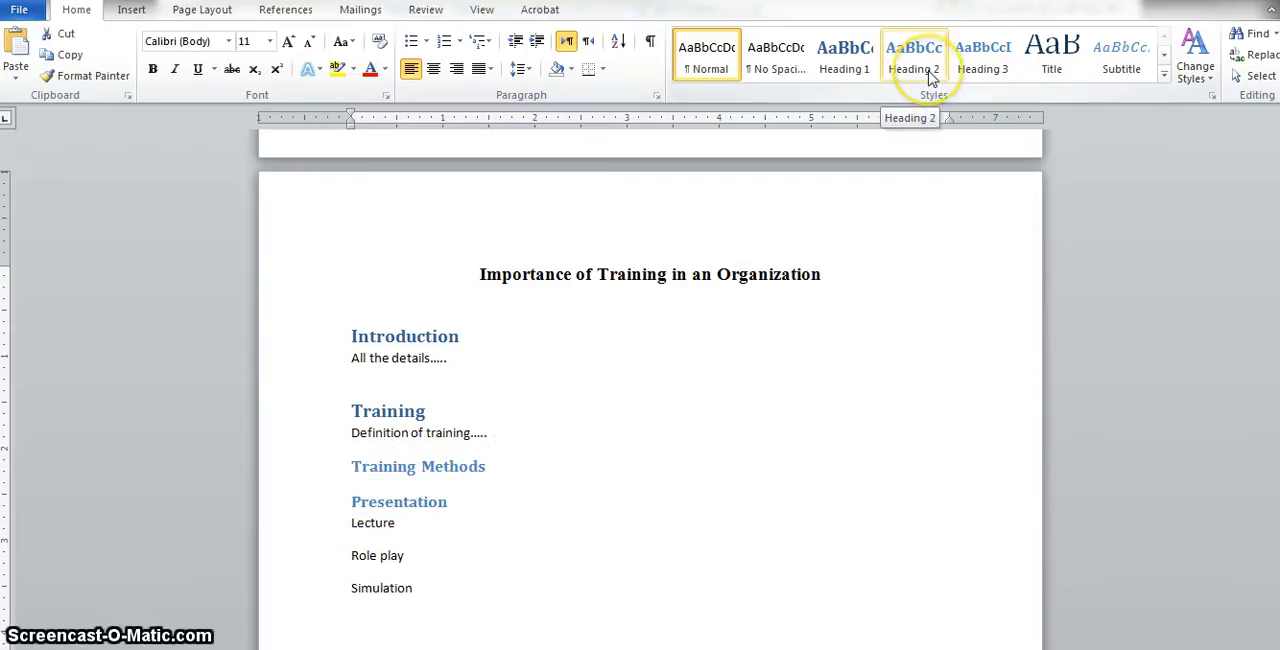
pyautogui.click(985, 62)
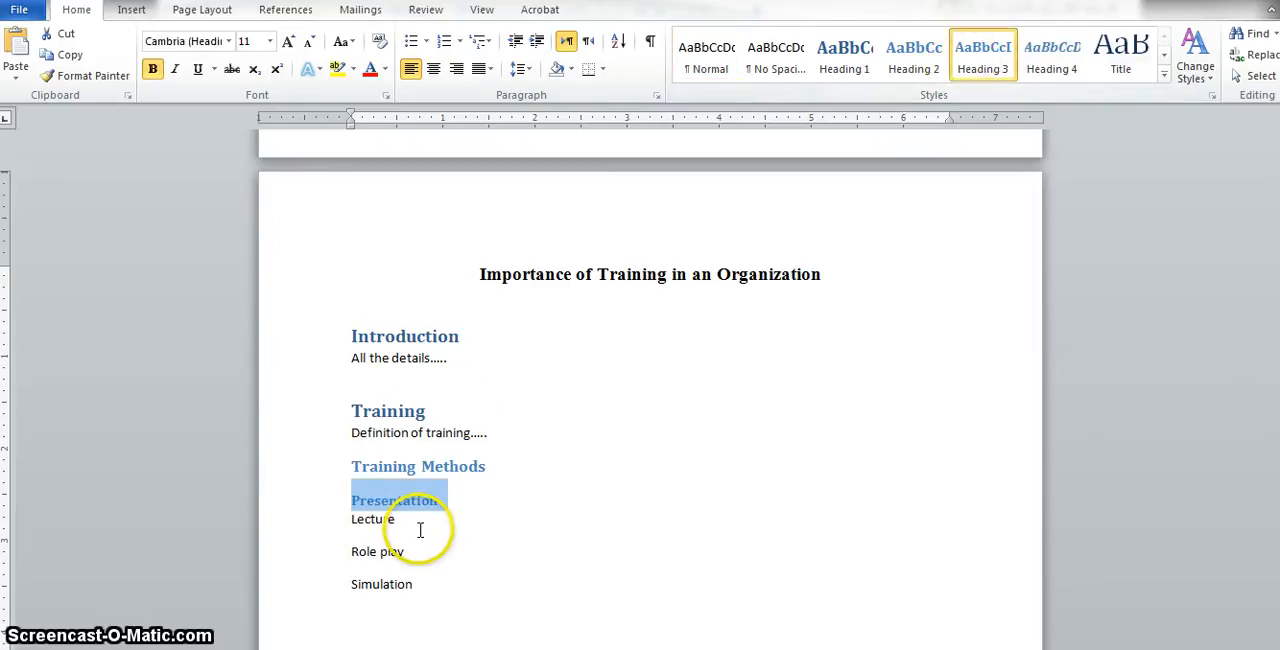
# - Apply the Heading 3 style to the Lecture, Role play and Simulation lines
pyautogui.moveTo(405, 522); pyautogui.dragTo(337, 520)
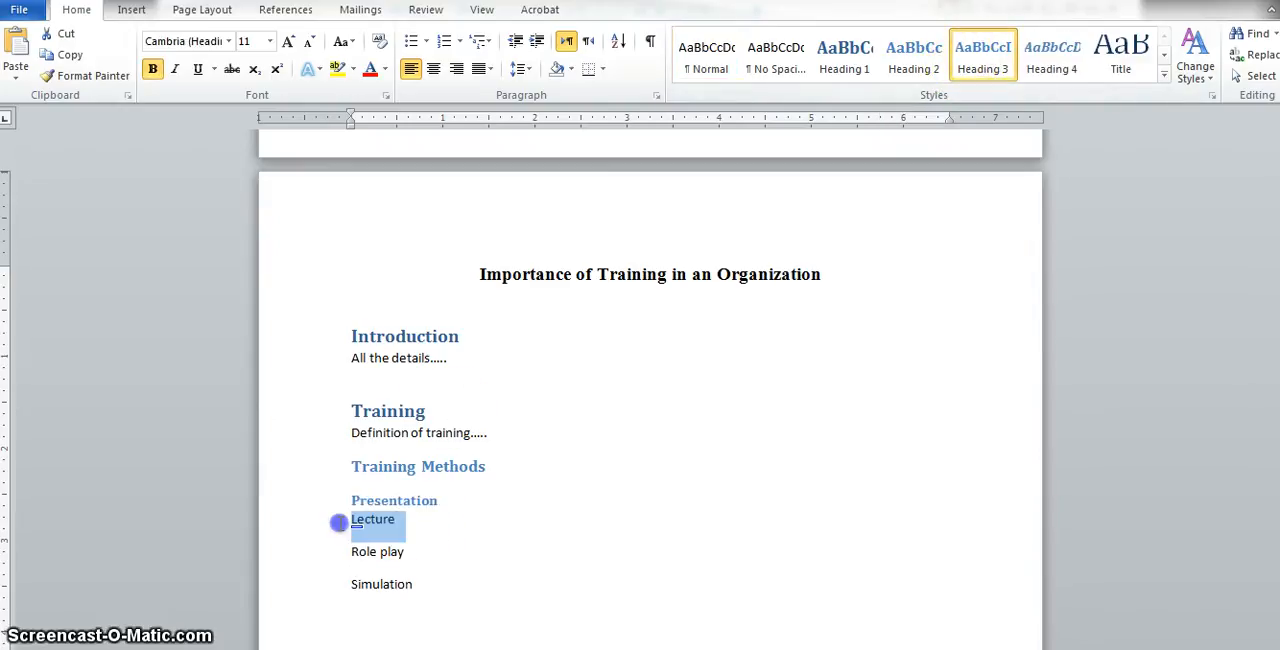
pyautogui.click(985, 62)
pyautogui.moveTo(425, 552); pyautogui.dragTo(339, 564)
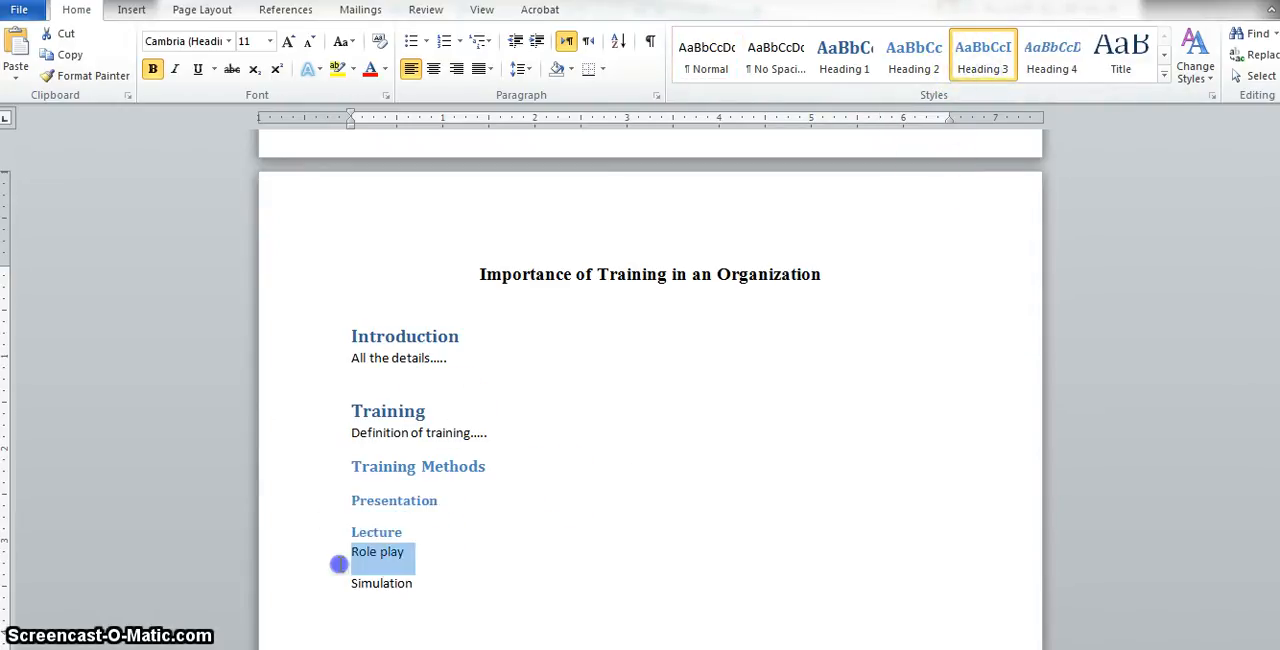
pyautogui.click(985, 55)
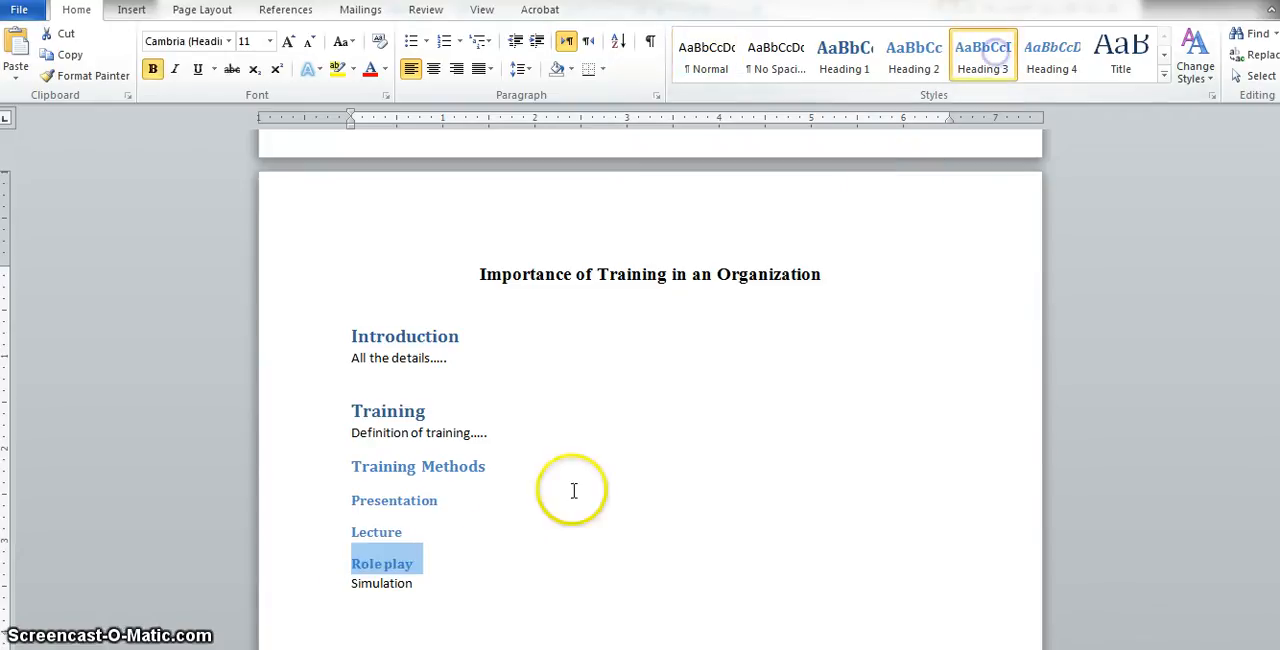
pyautogui.moveTo(420, 585); pyautogui.dragTo(345, 594)
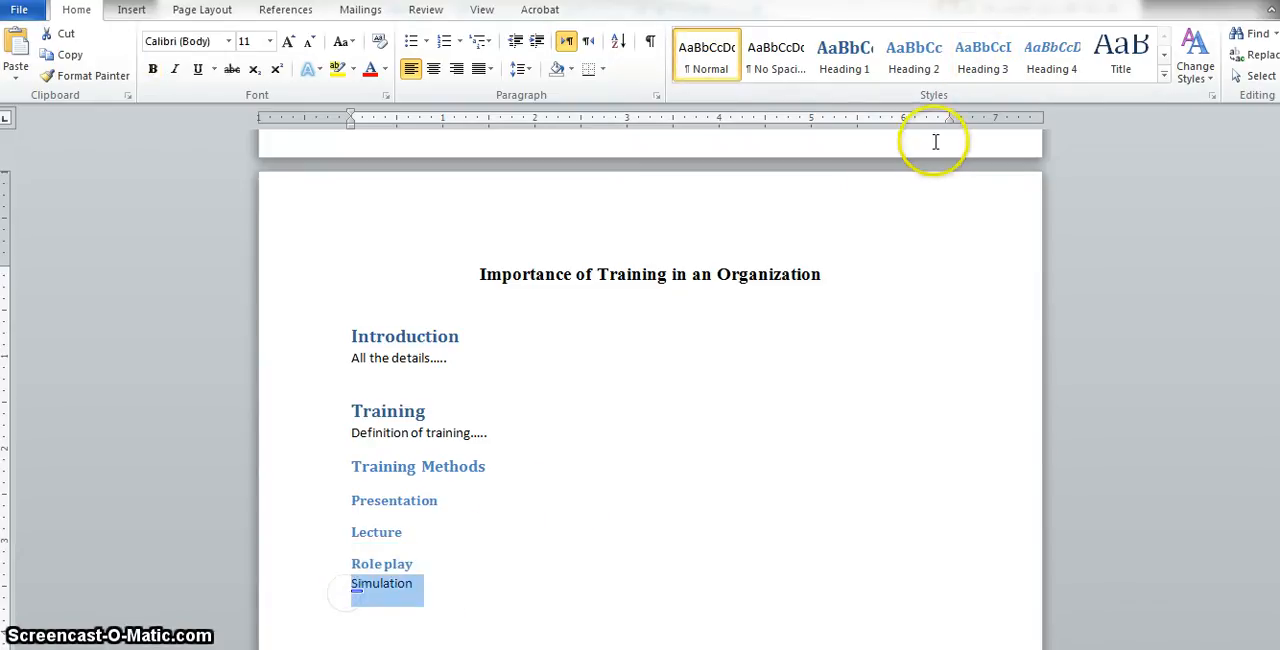
pyautogui.click(980, 52)
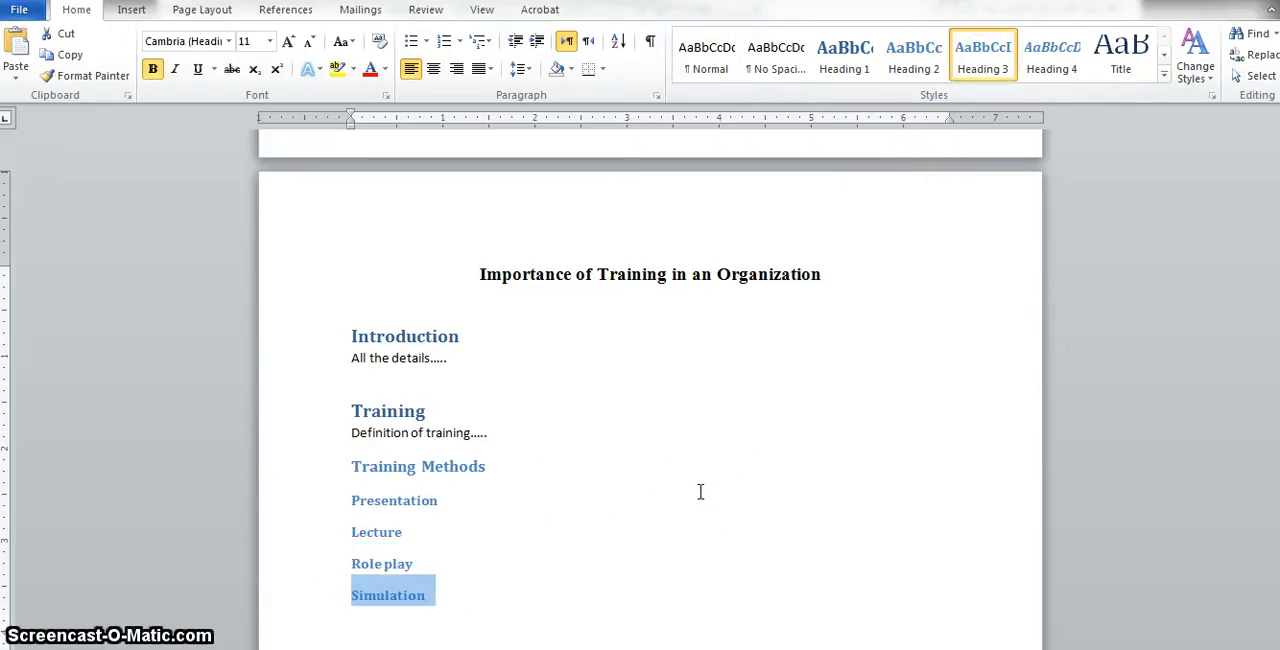
# - Check the styles applied to the Introduction, Training, Training Methods and Presentation headings
pyautogui.click(440, 336)
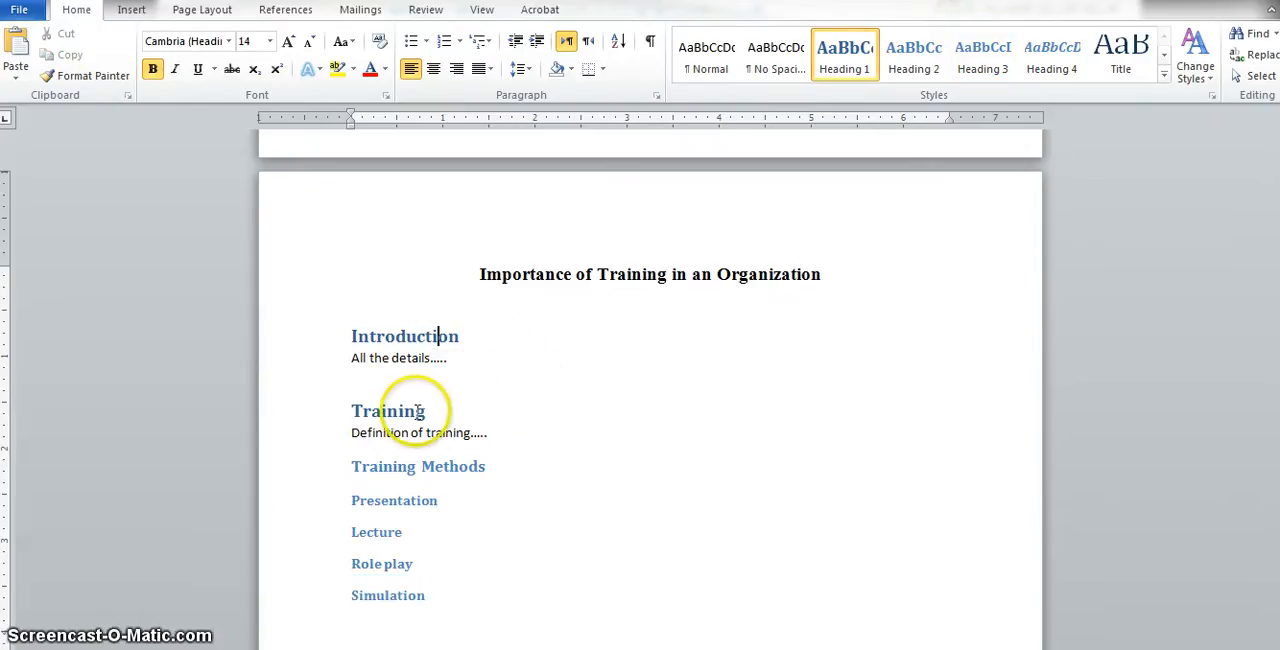
pyautogui.click(416, 410)
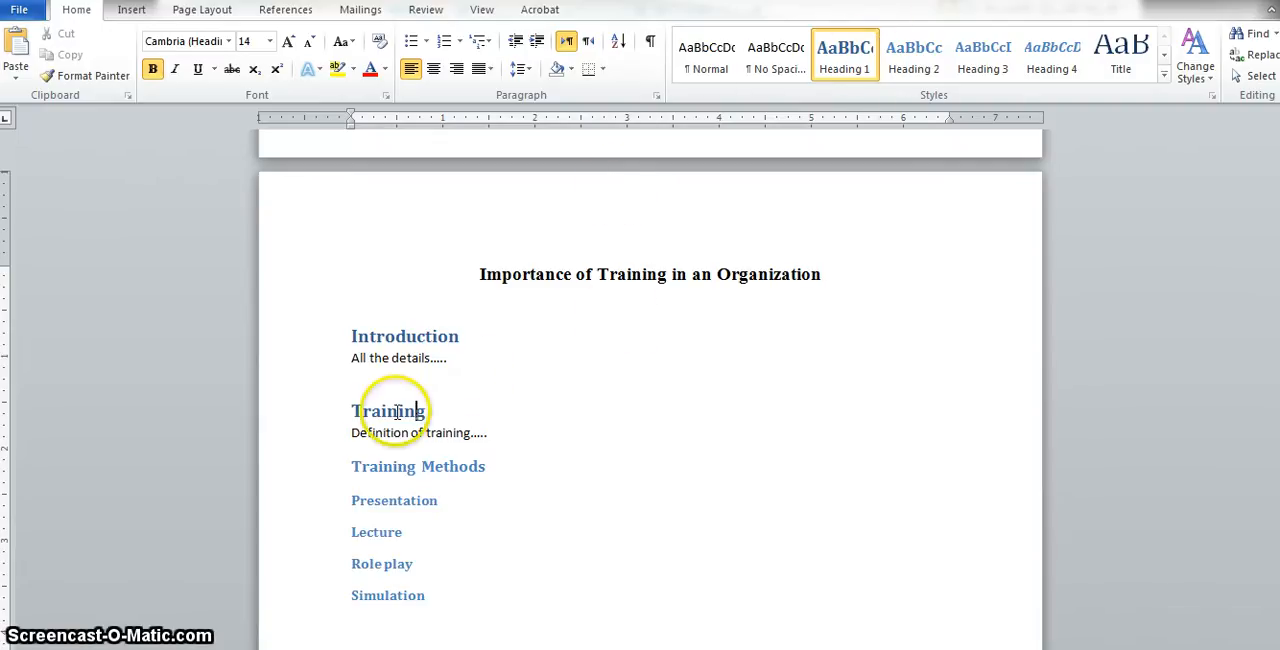
pyautogui.click(421, 410)
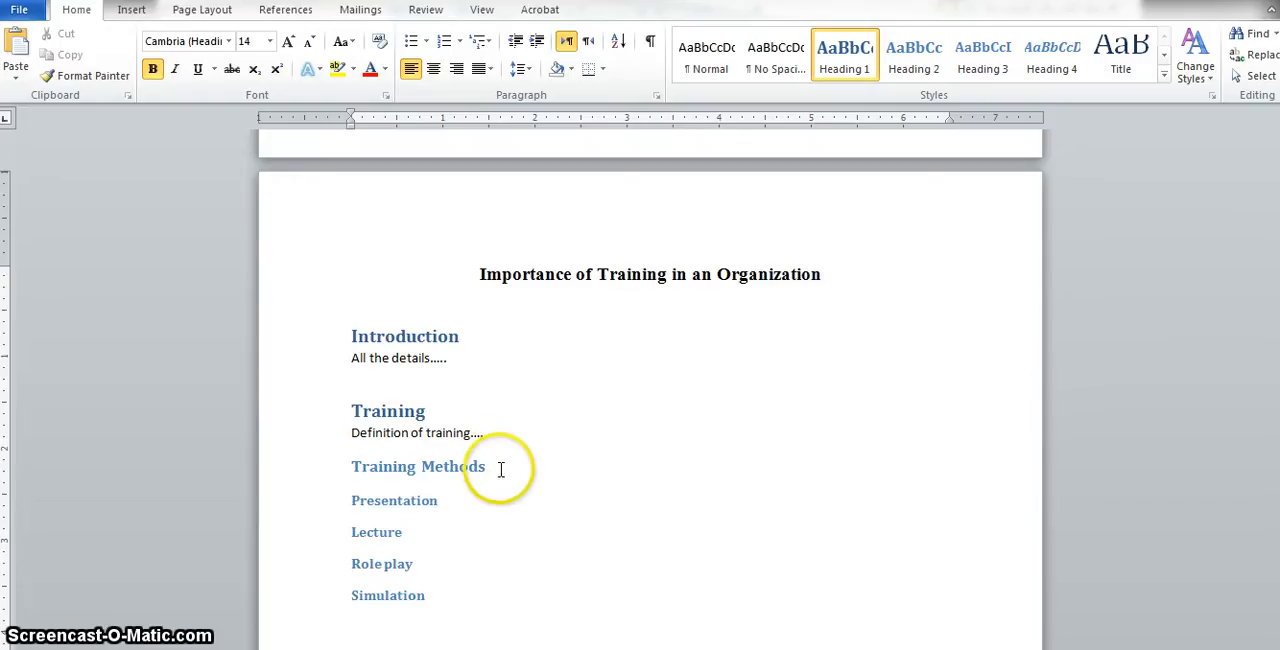
pyautogui.moveTo(500, 467); pyautogui.dragTo(357, 472)
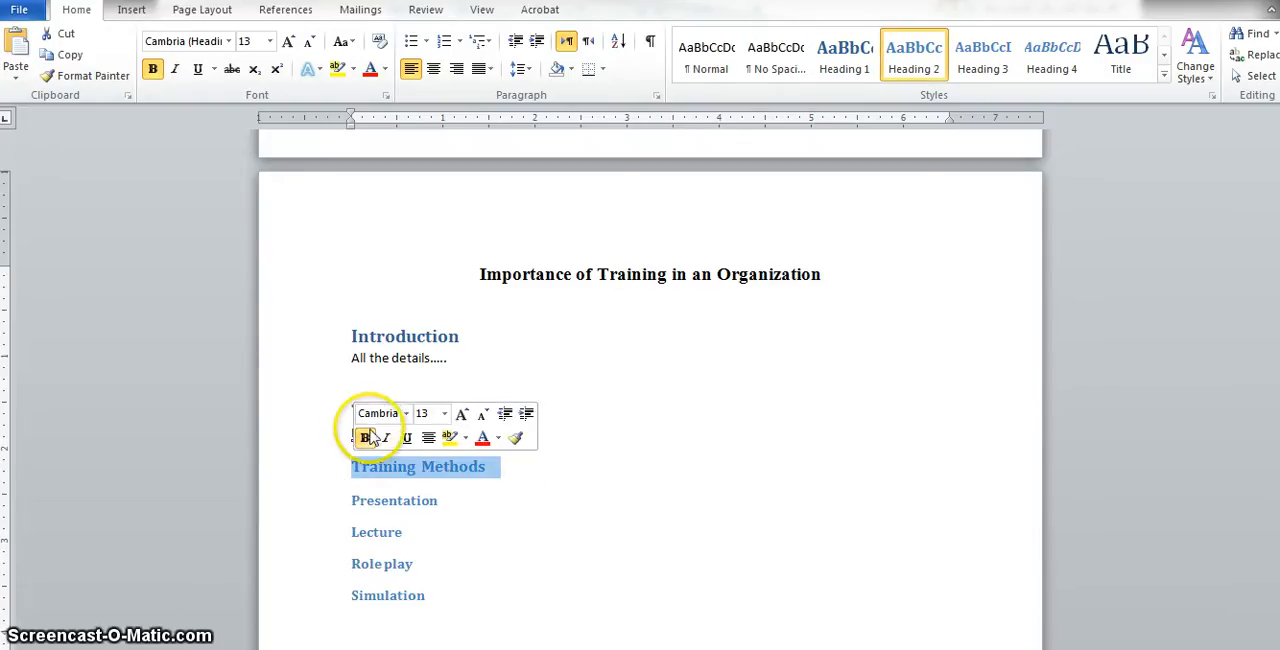
pyautogui.click(528, 490)
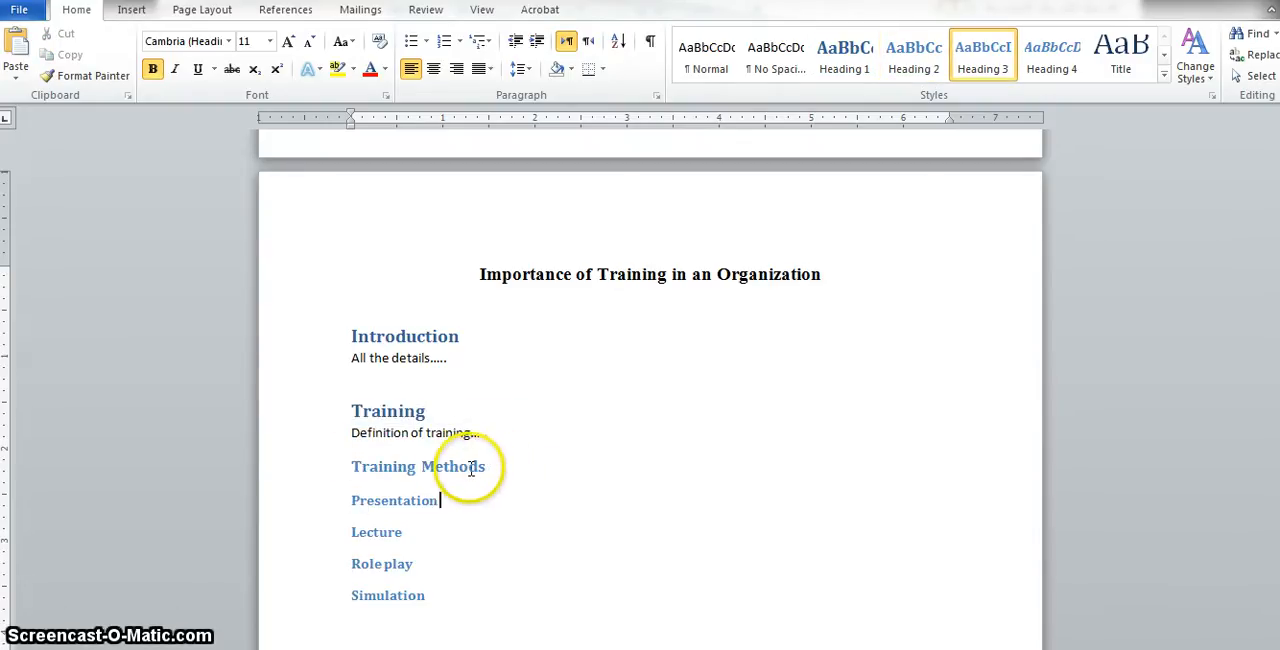
pyautogui.click(468, 467)
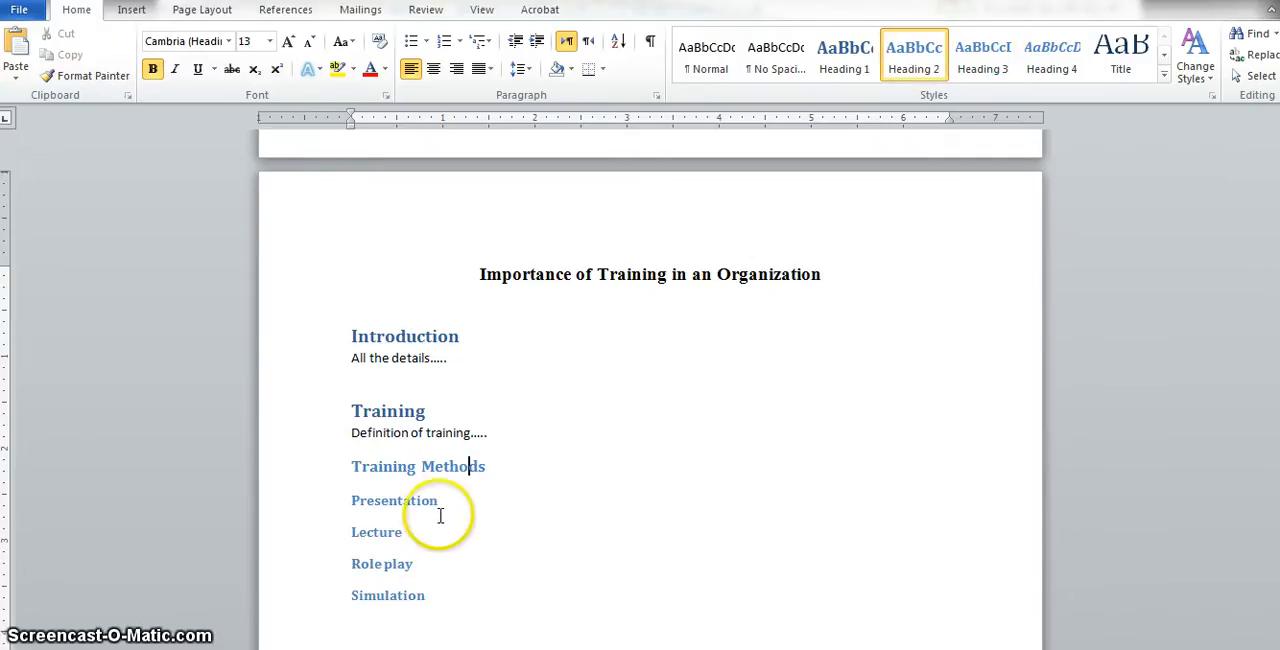
# - Add an 'Importance of Training' line after Simulation and apply the Heading 1 style to it
pyautogui.click(450, 597)
pyautogui.press('Return')
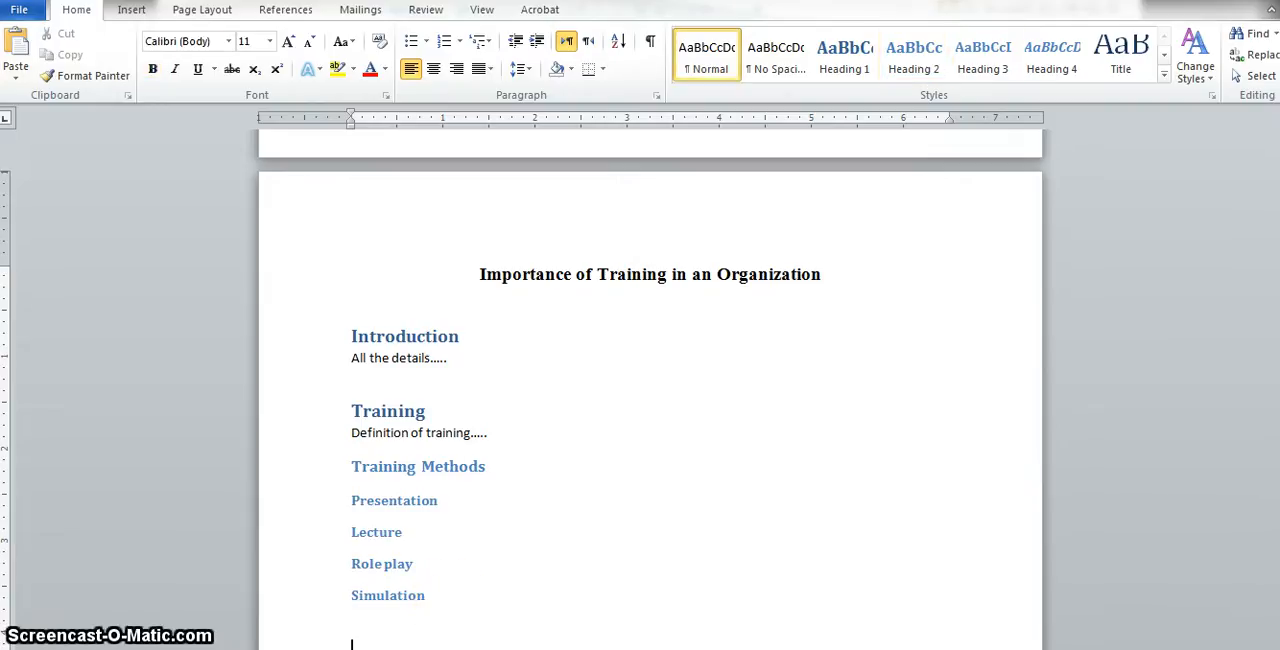
pyautogui.write('Importance of Training')
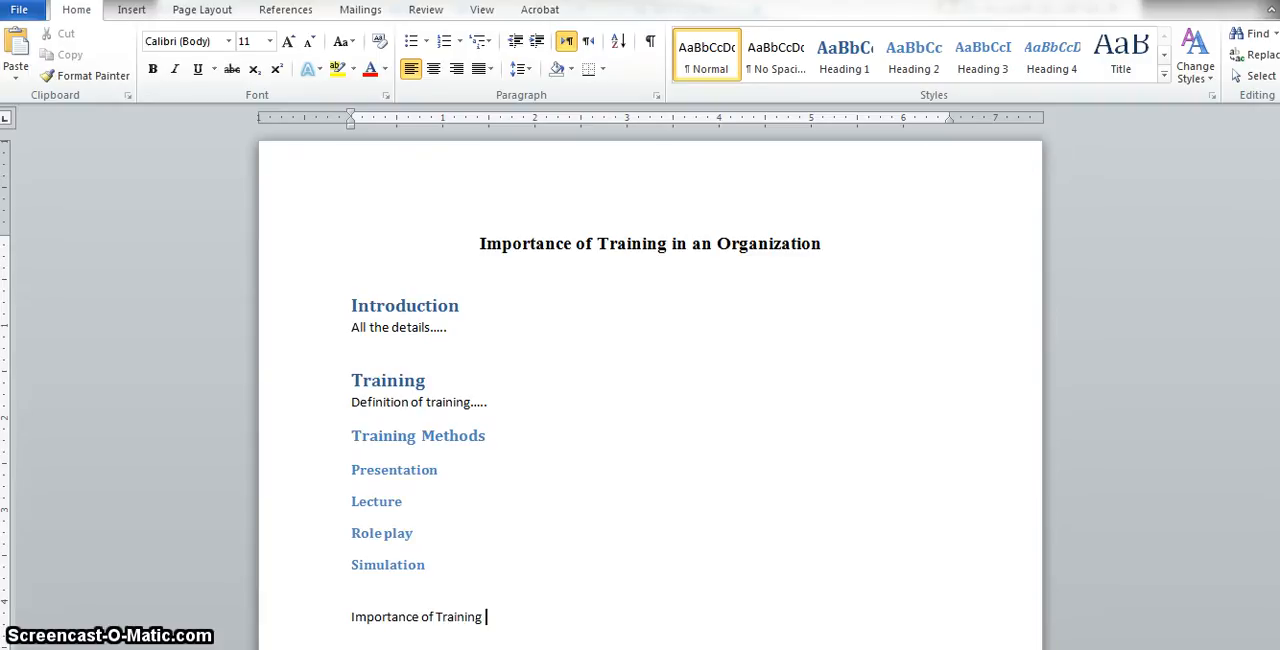
pyautogui.press('Return')
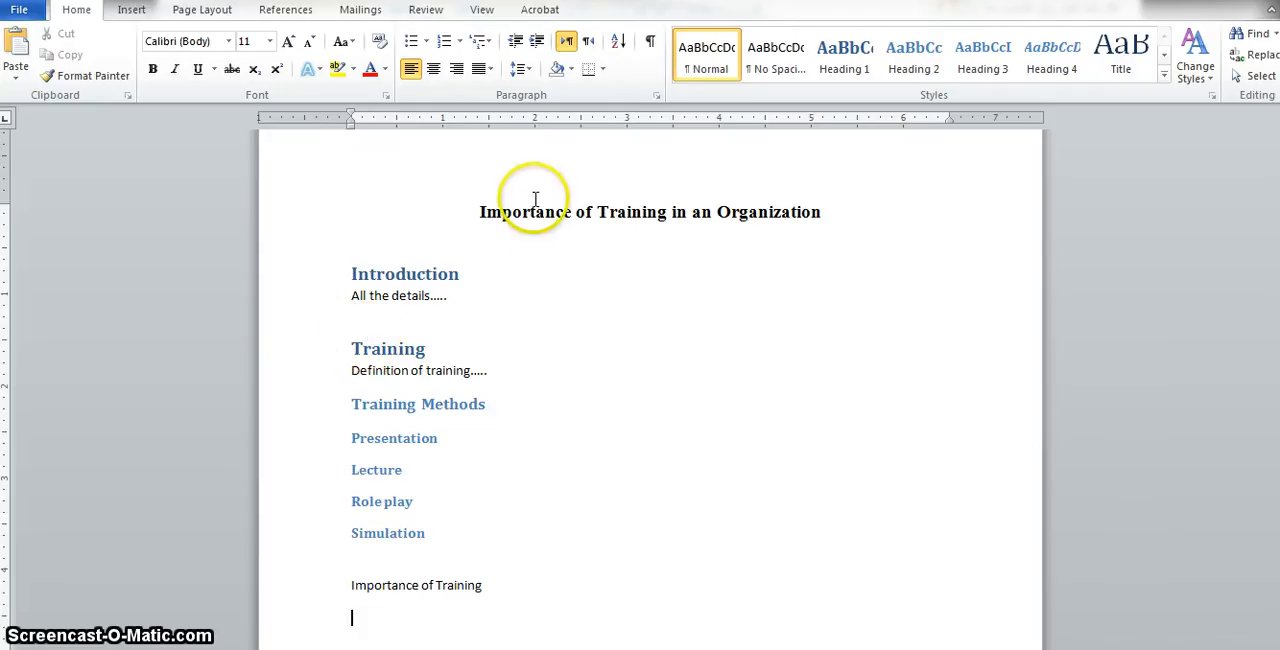
pyautogui.click(322, 590)
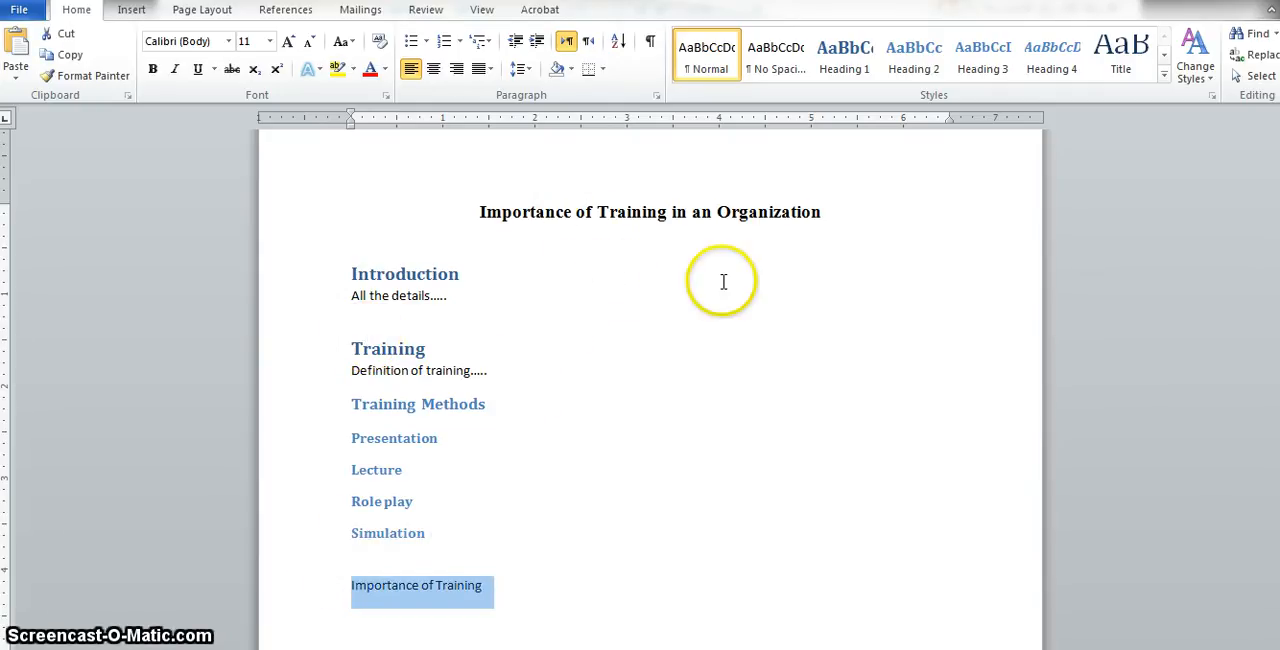
pyautogui.click(845, 58)
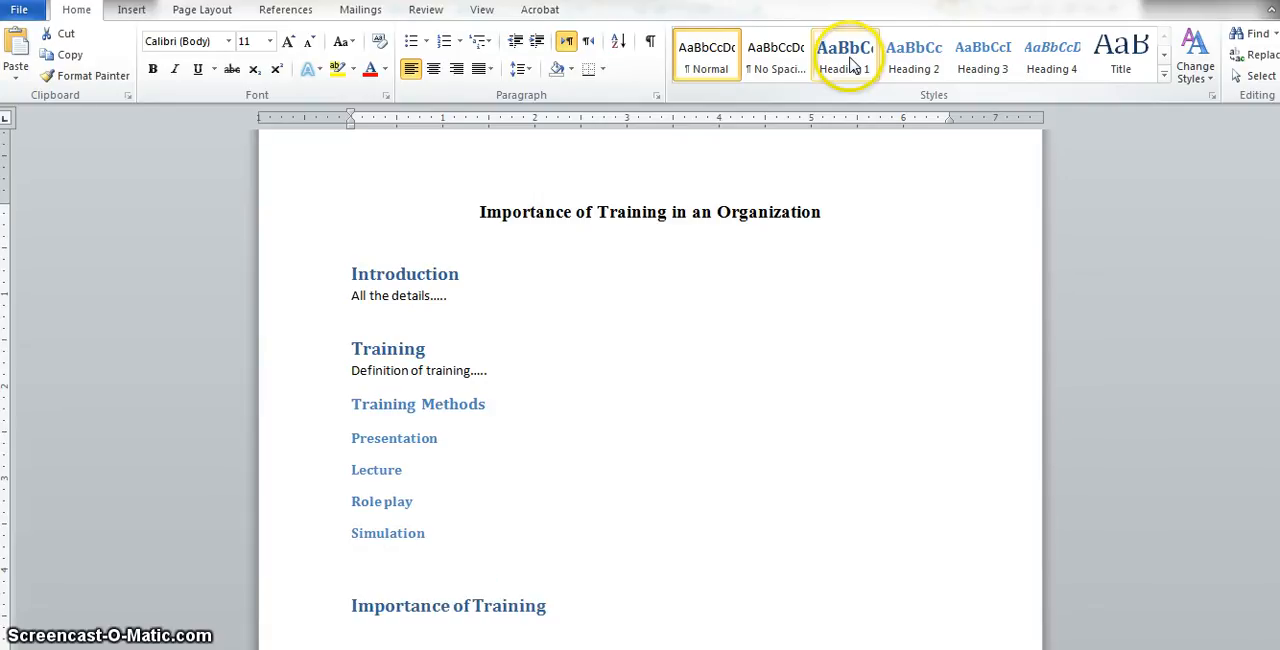
# - Add the paragraph 'You would talk about.....' and an 'Advantages of Training' line styled Heading 1 below it
pyautogui.click(614, 605)
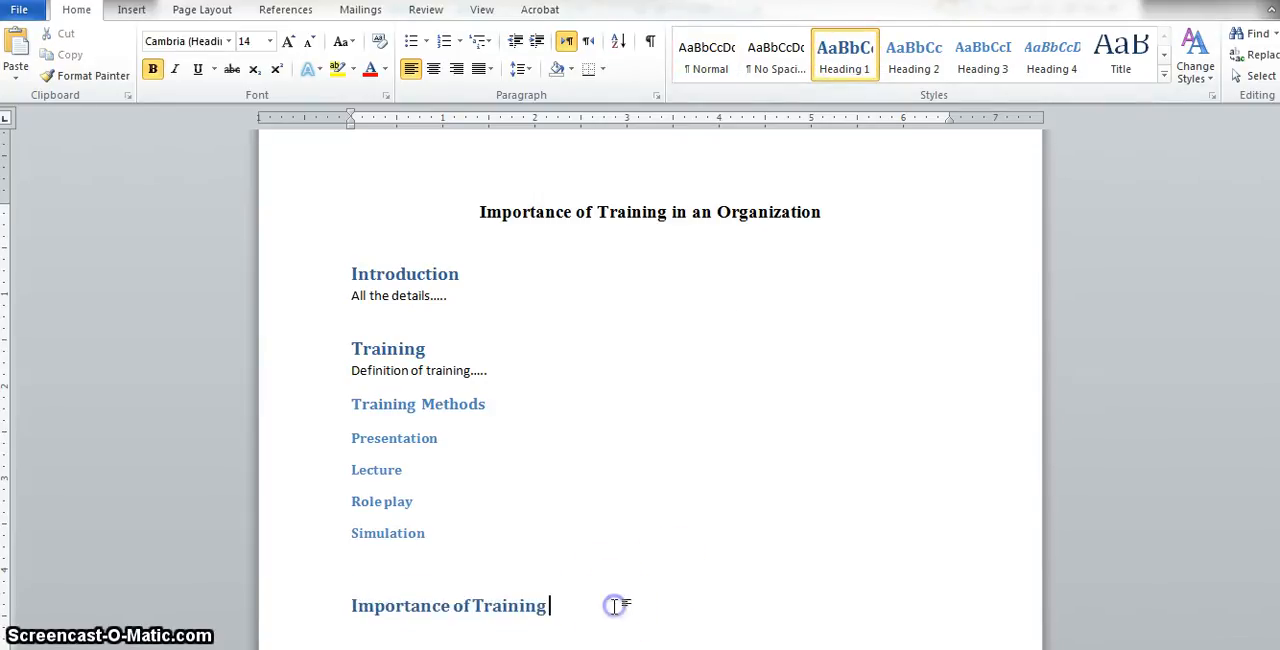
pyautogui.press('Return')
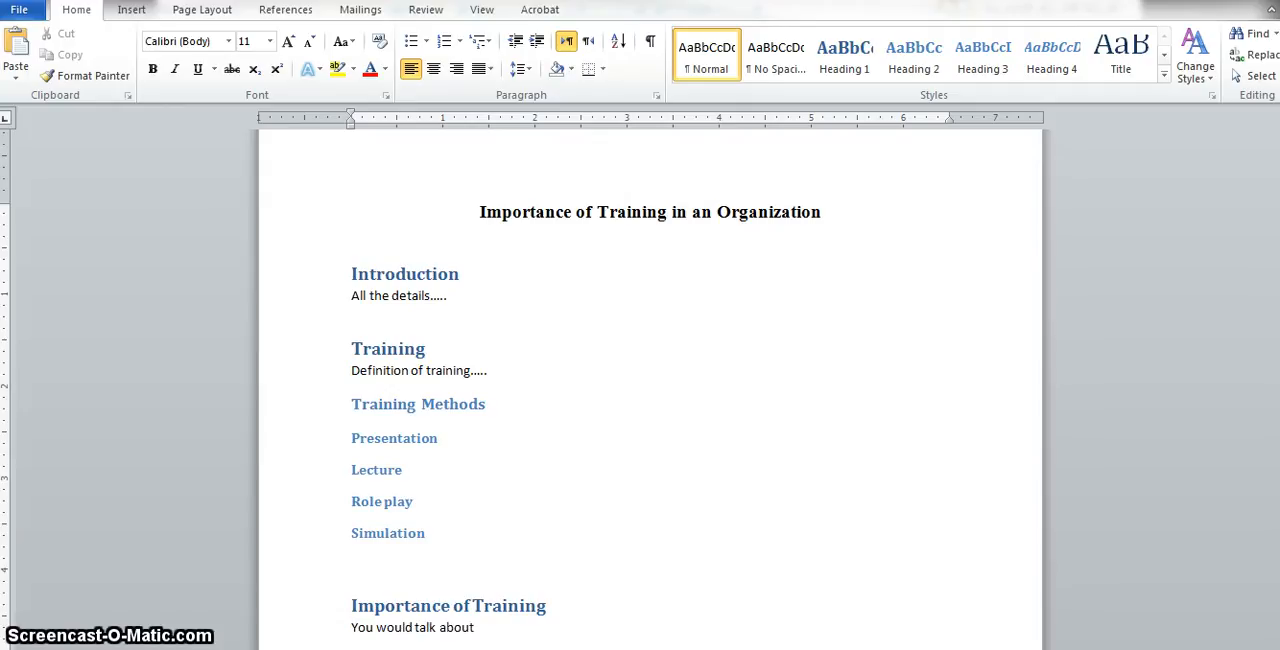
pyautogui.write('You would talk about ..... Advantages o')
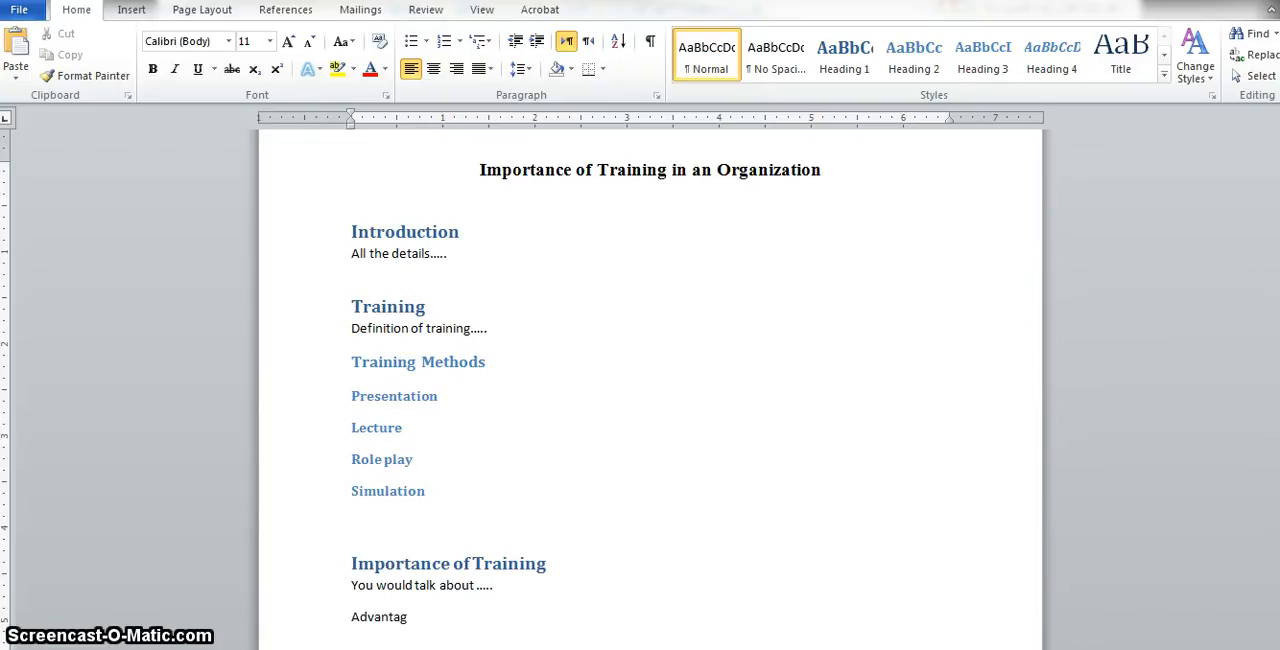
pyautogui.write('f Training')
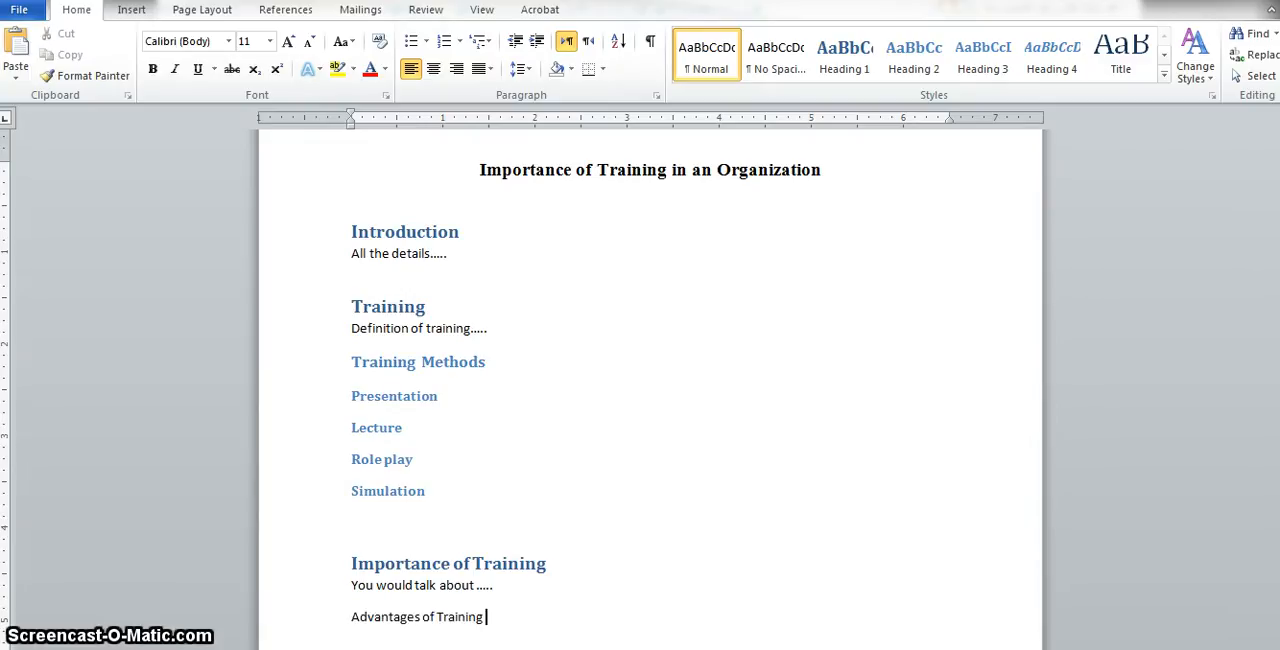
pyautogui.press('Return')
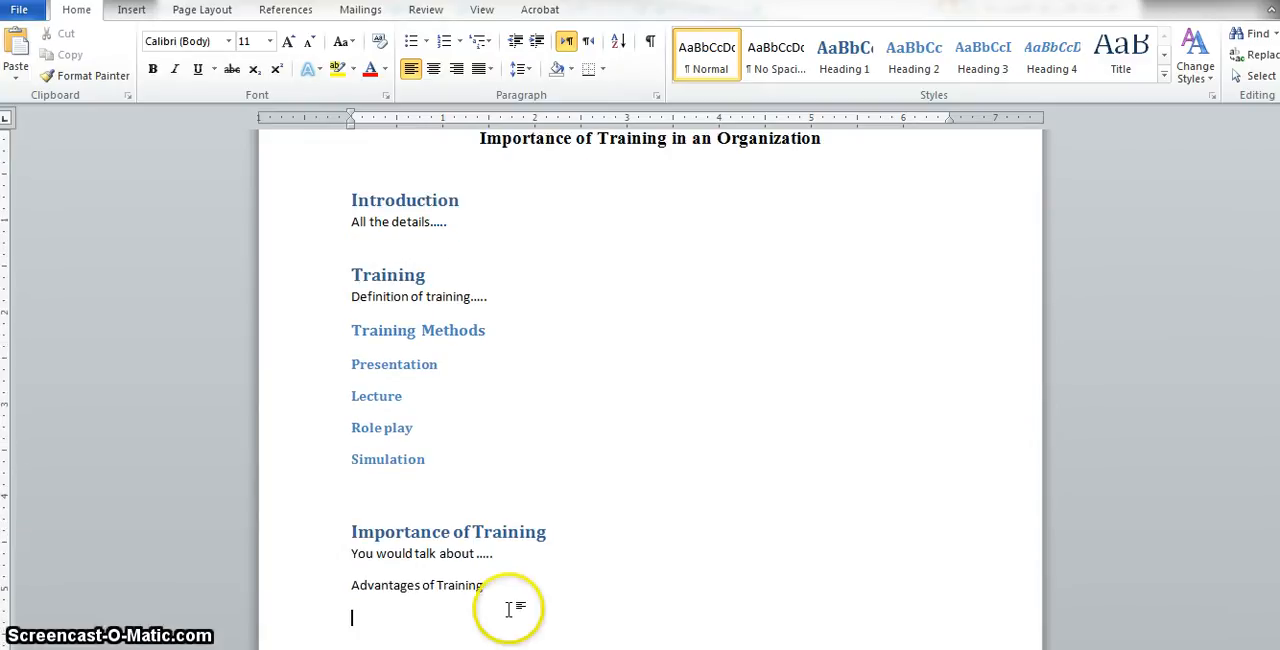
pyautogui.tripleClick(449, 597)
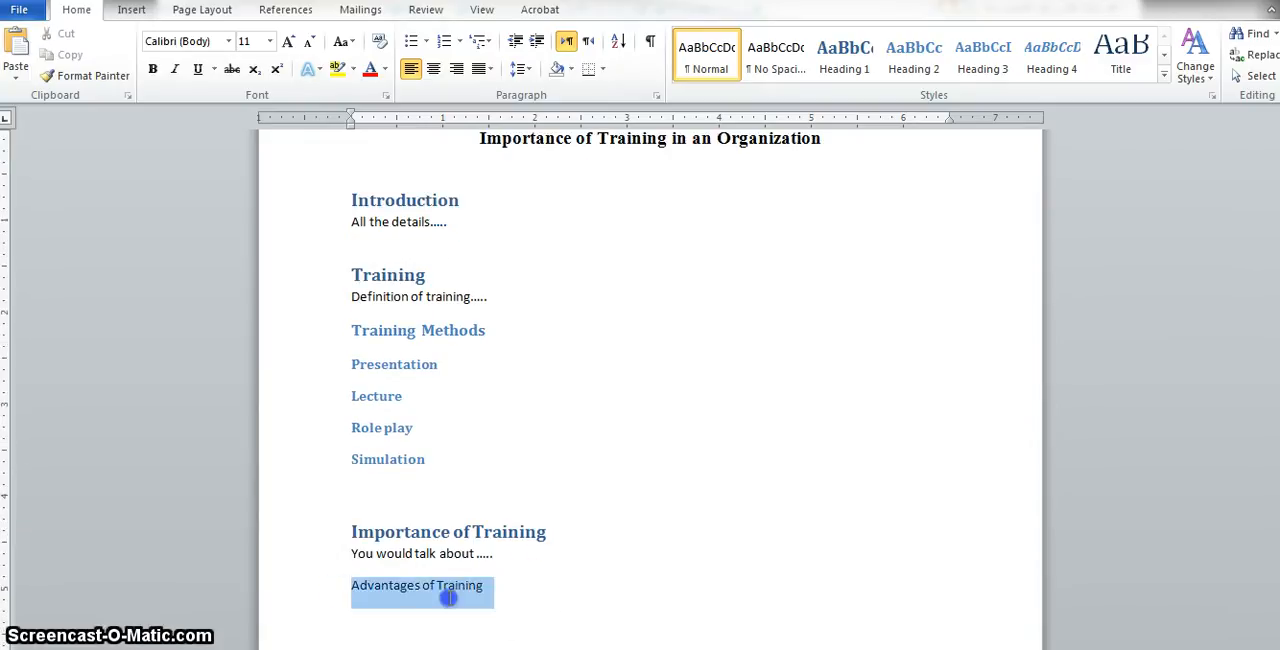
pyautogui.click(845, 55)
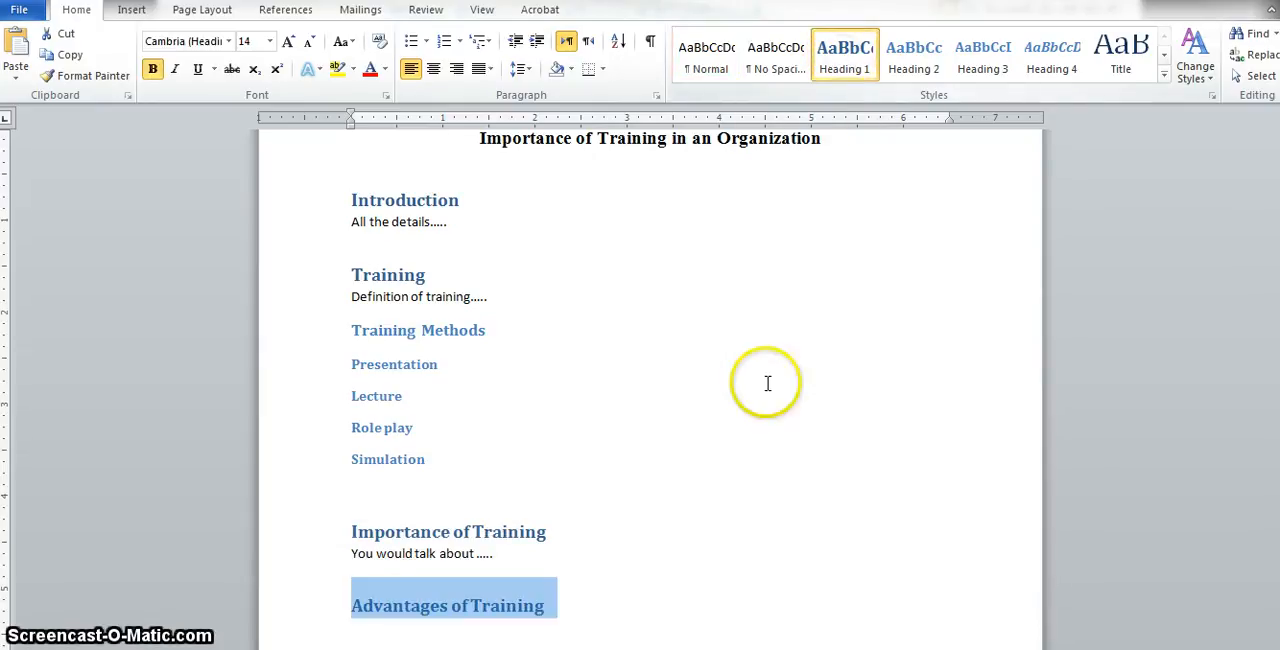
# - Add a 'Conclusion' line below Advantages of Training and apply the Heading 1 style to it
pyautogui.click(570, 595)
pyautogui.press('Return')
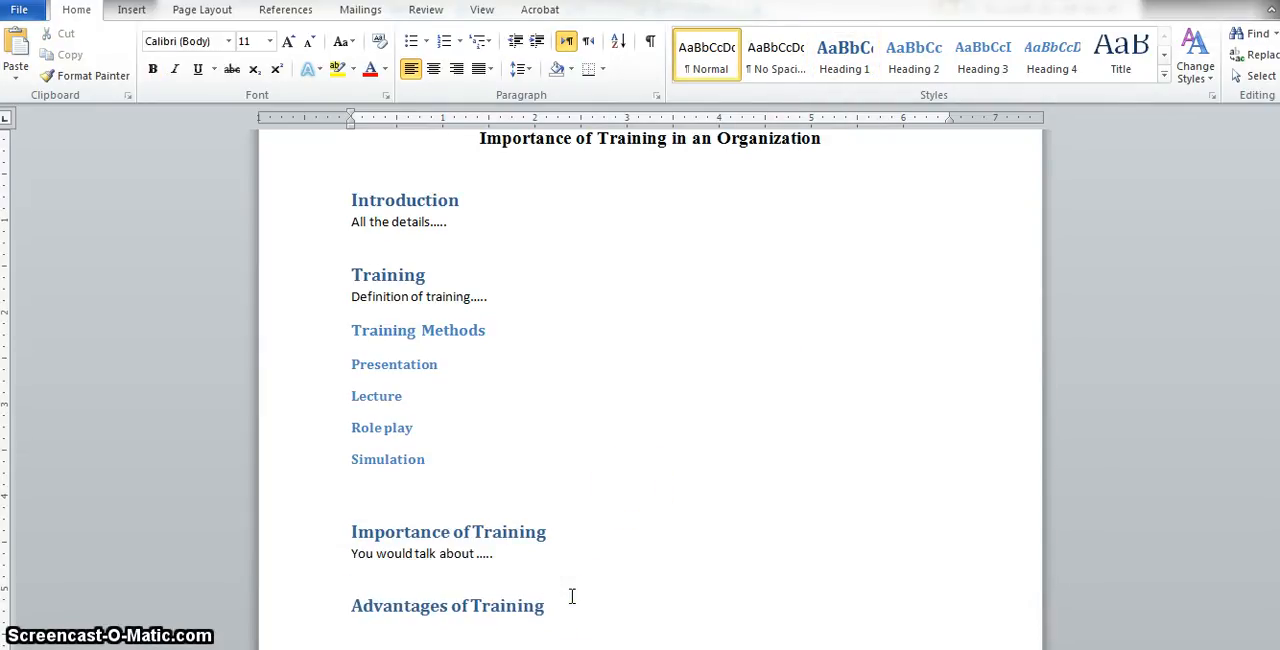
pyautogui.write('Conclusion')
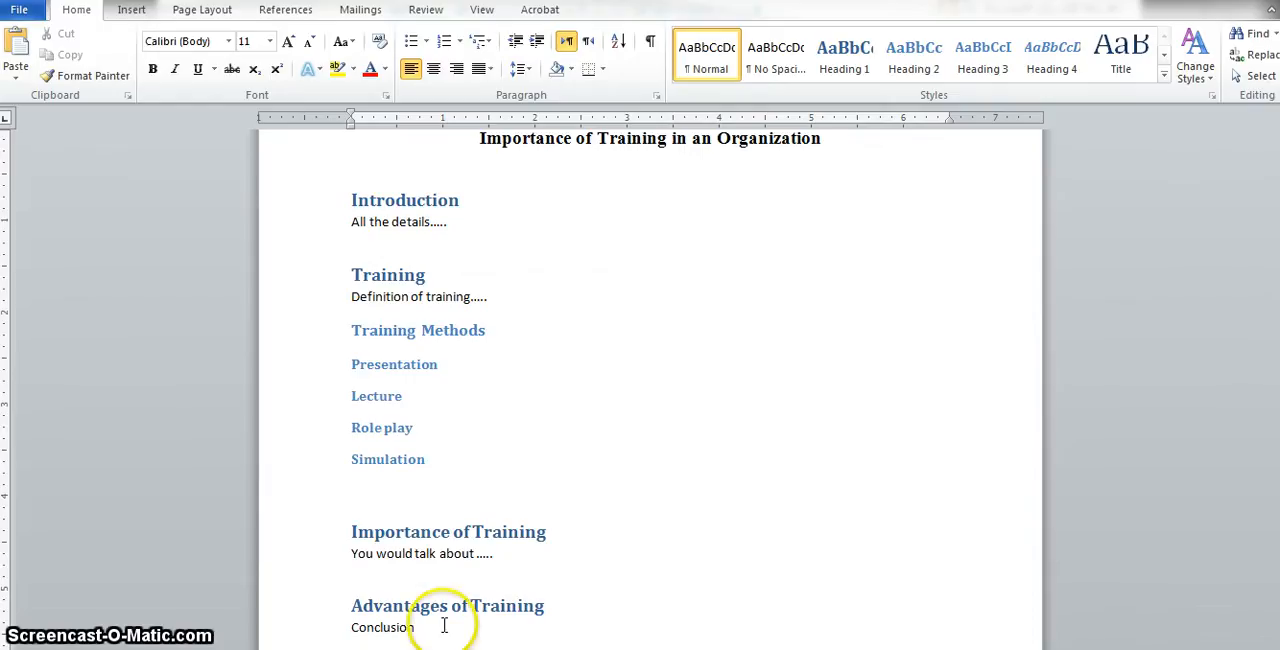
pyautogui.moveTo(444, 627); pyautogui.dragTo(330, 625)
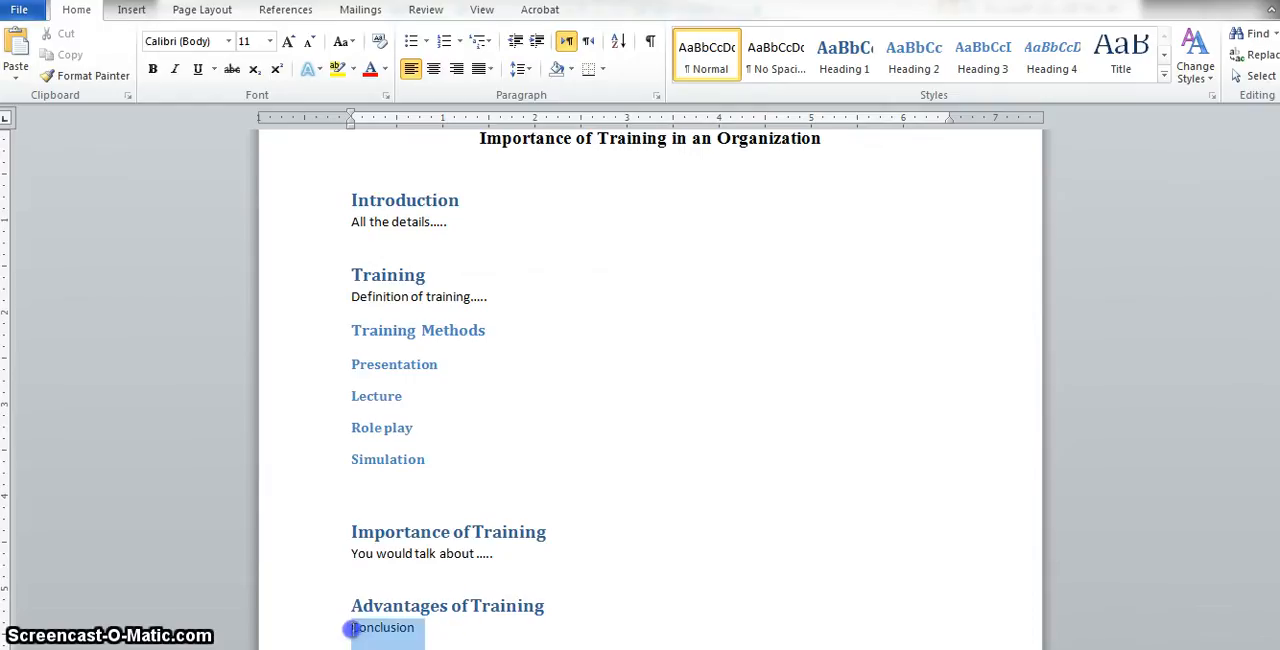
pyautogui.click(846, 50)
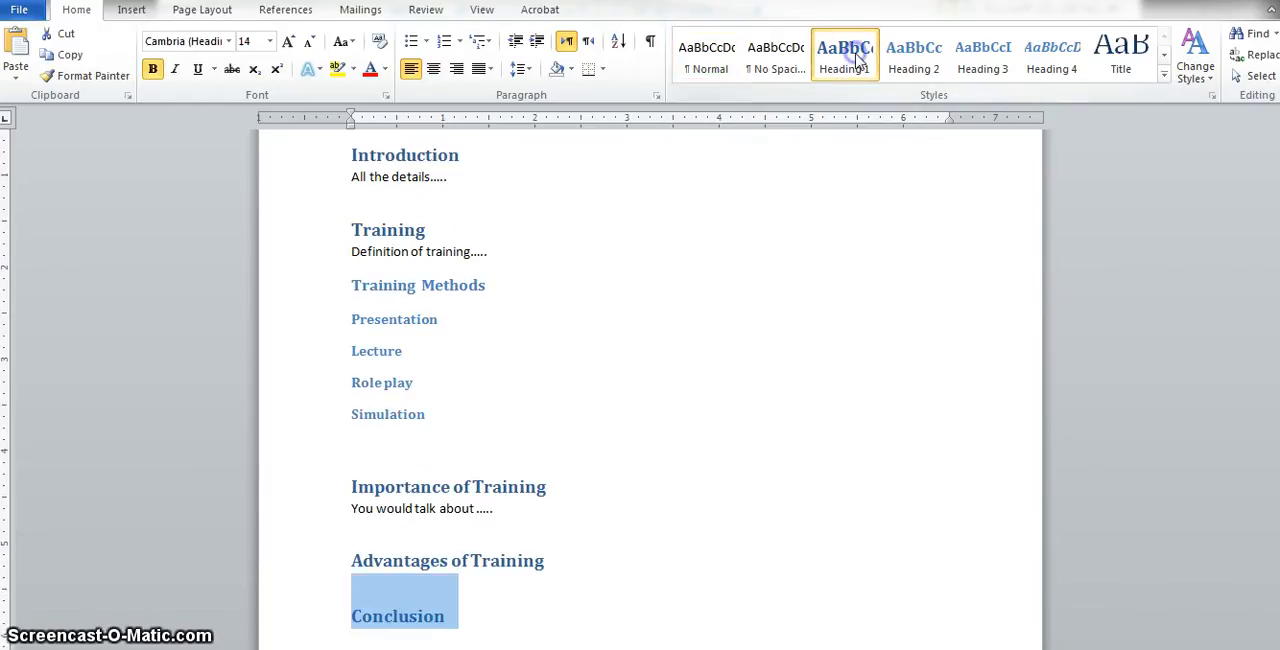
pyautogui.click(775, 618)
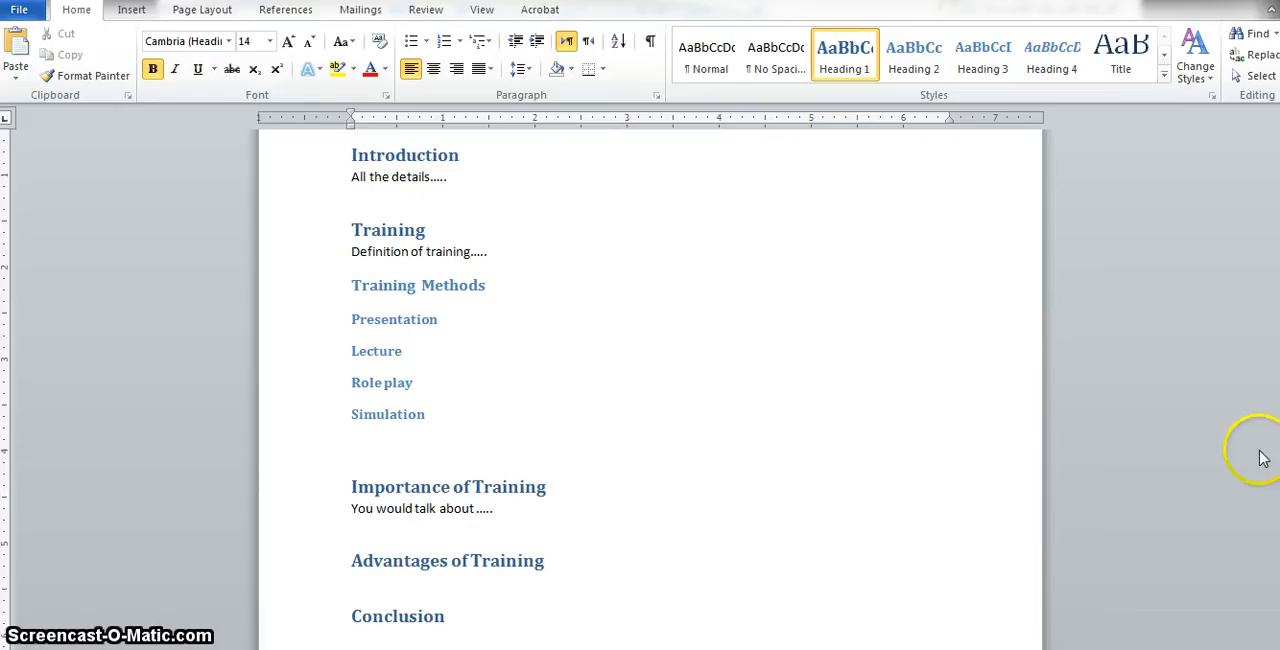
pyautogui.moveTo(1279, 457); pyautogui.dragTo(1279, 425)
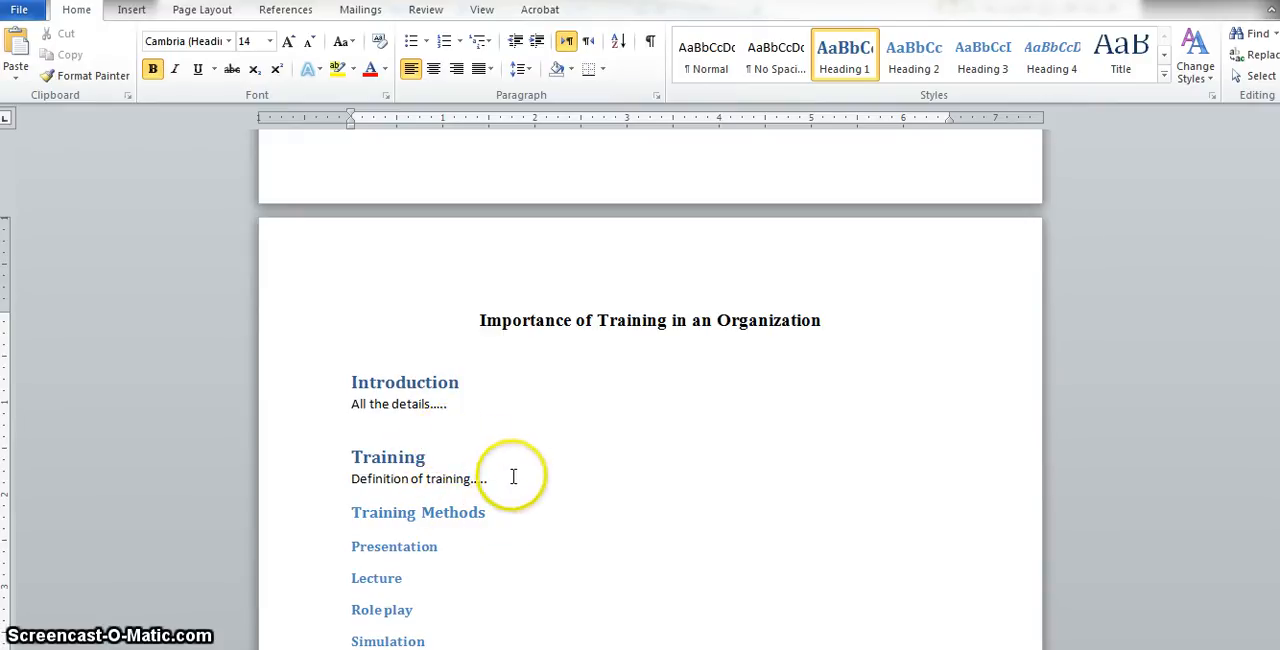
# - Insert an Automatic Table 1 table of contents at the top of the blank first page
pyautogui.click(482, 512)
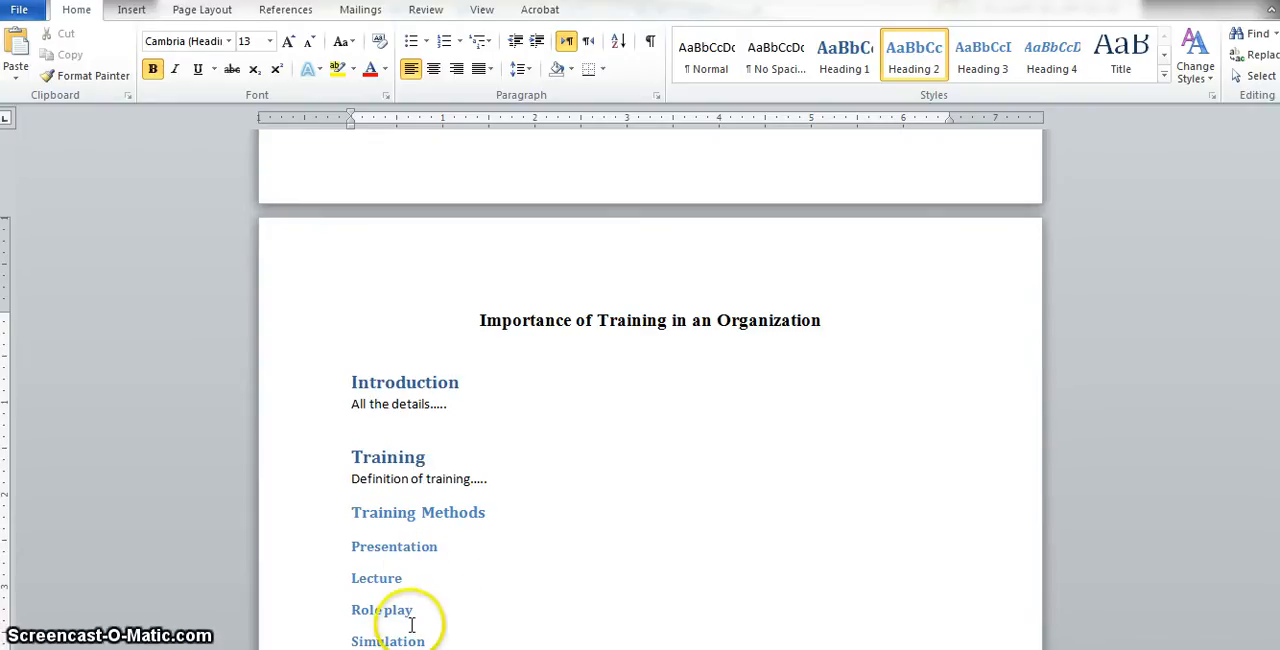
pyautogui.click(443, 512)
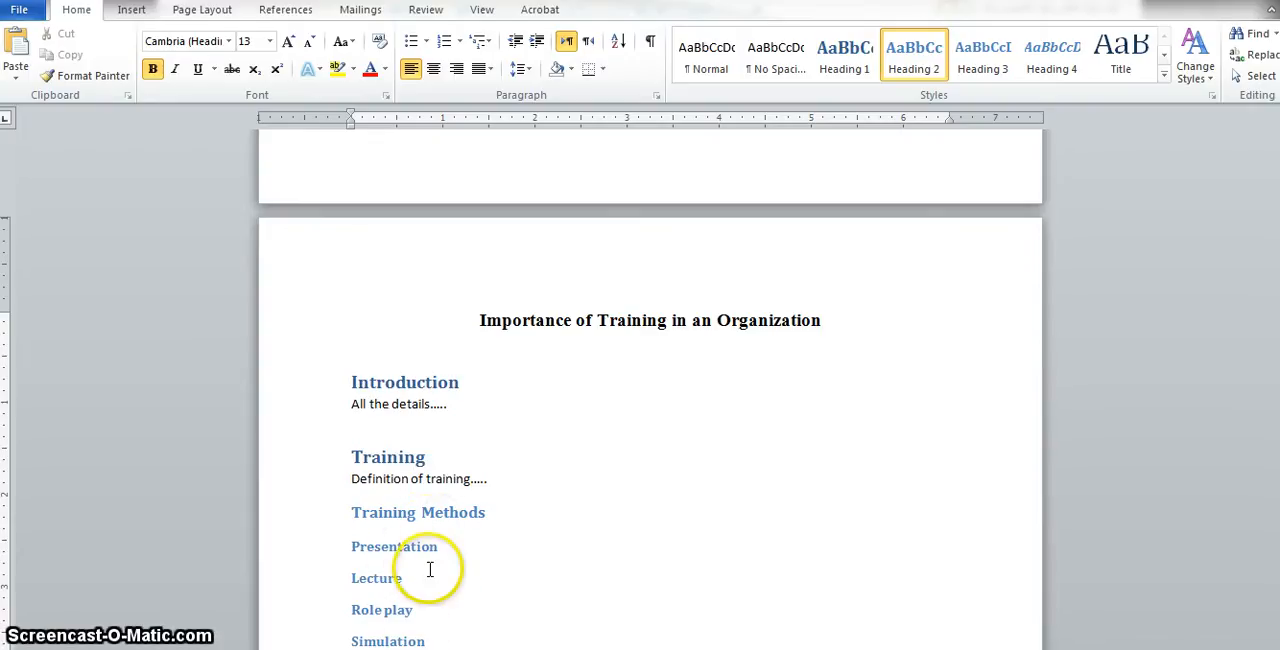
pyautogui.moveTo(1279, 376); pyautogui.dragTo(1279, 350)
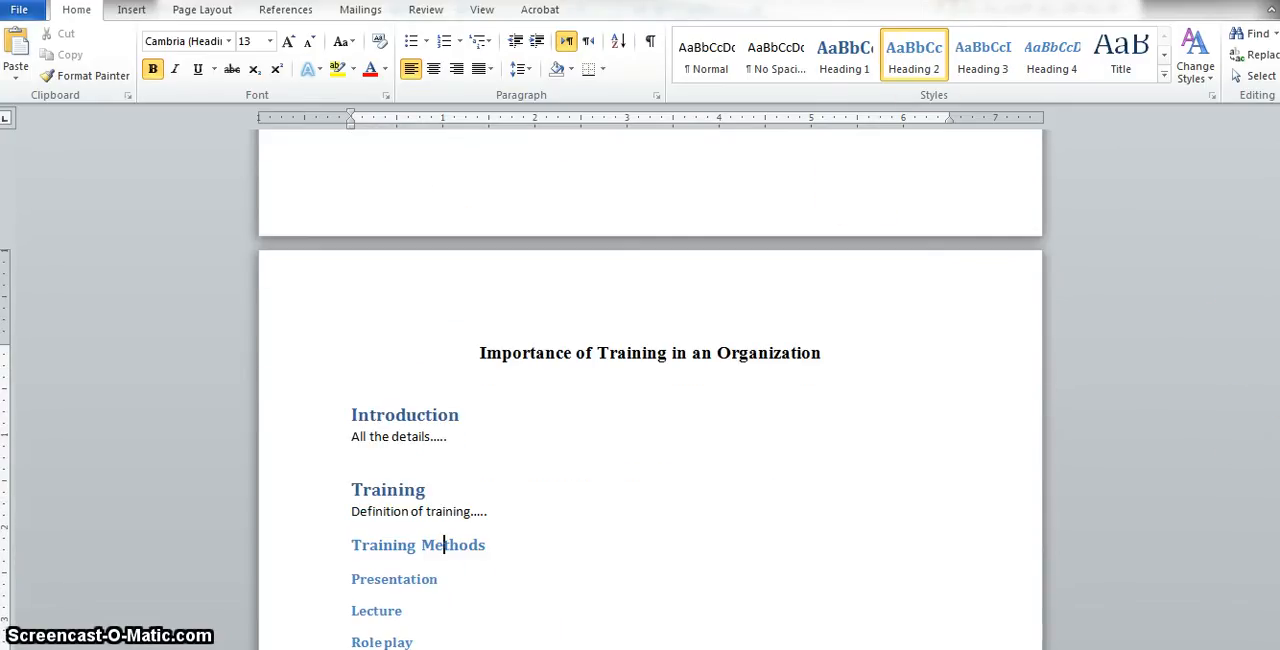
pyautogui.moveTo(1279, 433); pyautogui.dragTo(1279, 338)
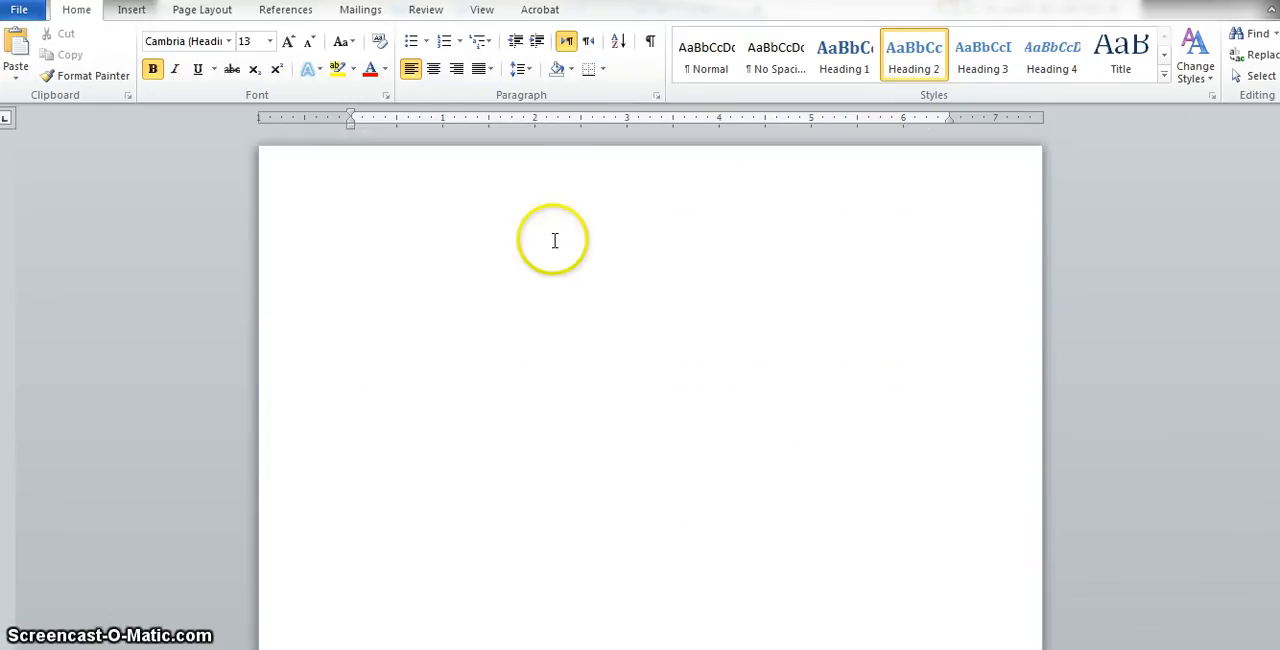
pyautogui.click(398, 305)
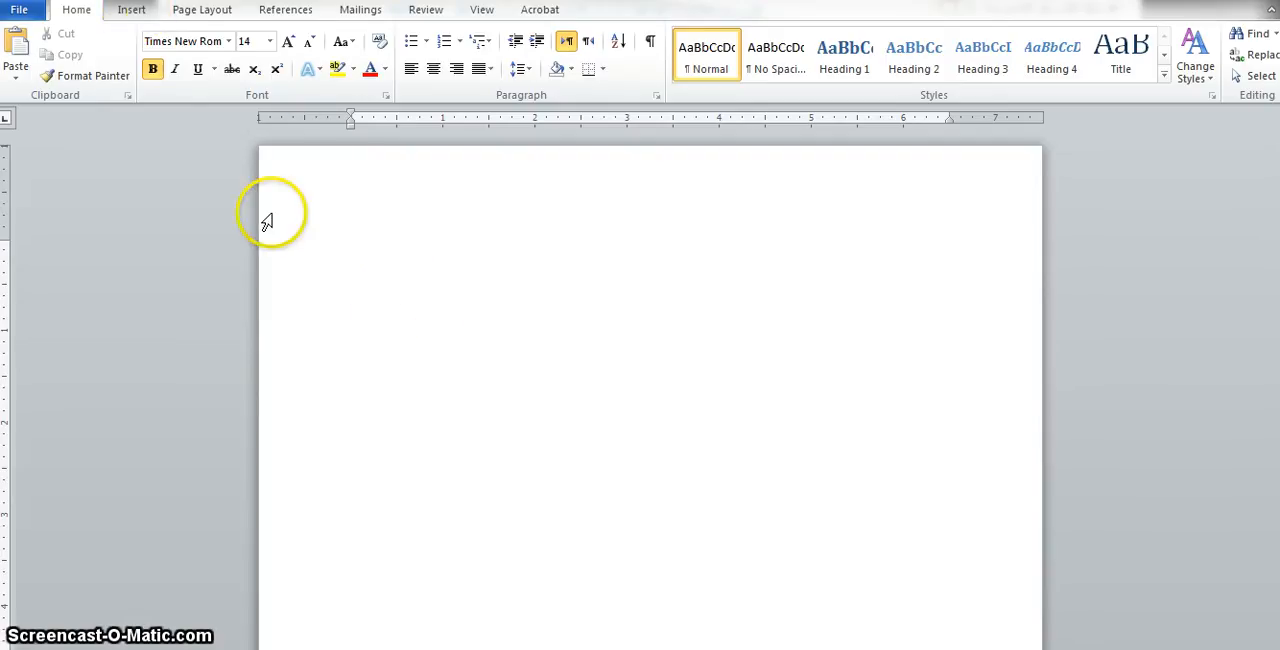
pyautogui.click(314, 14)
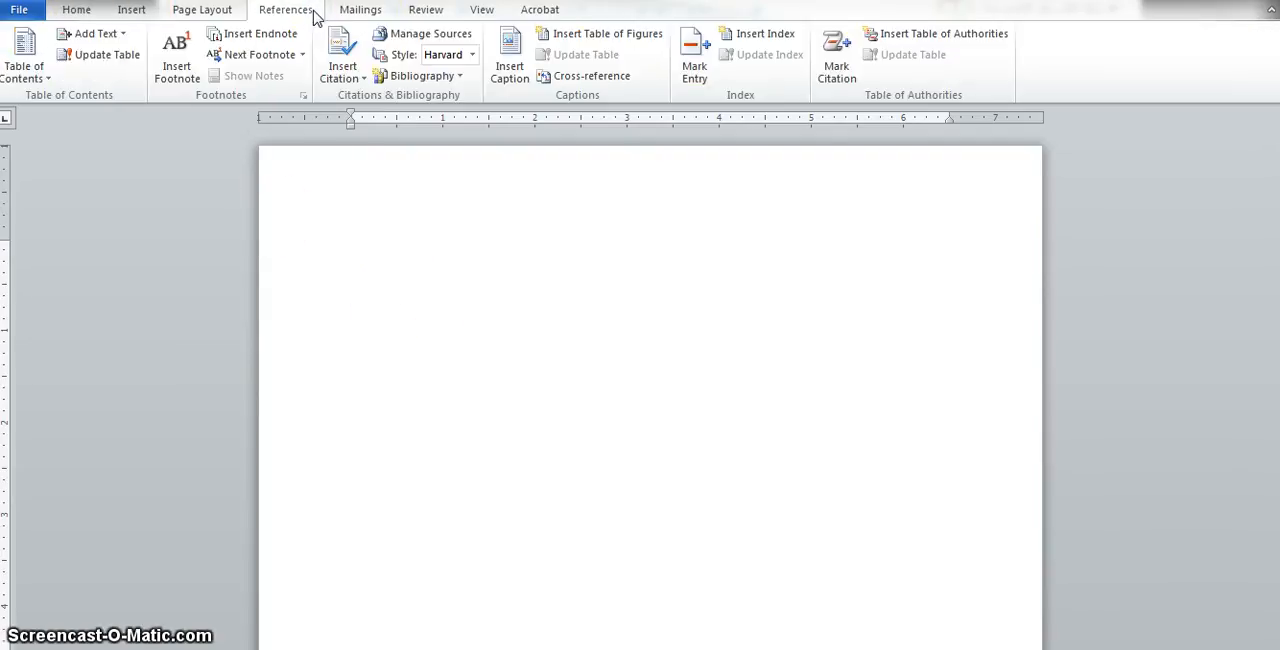
pyautogui.click(47, 82)
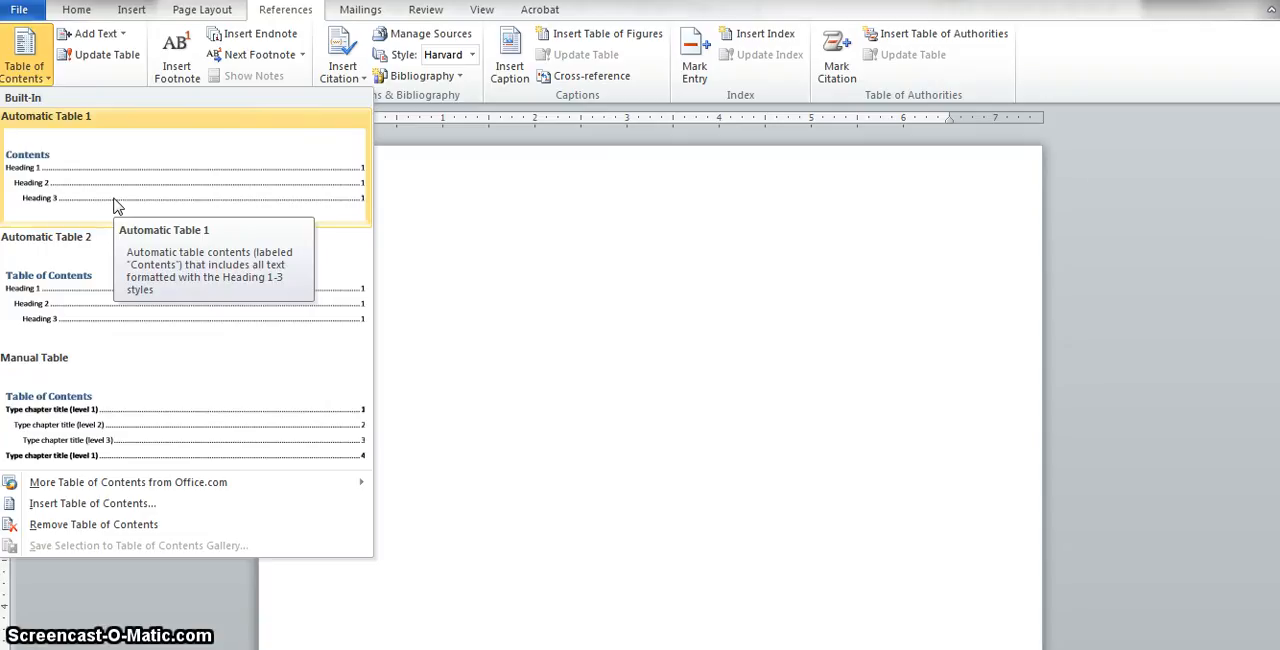
pyautogui.click(115, 205)
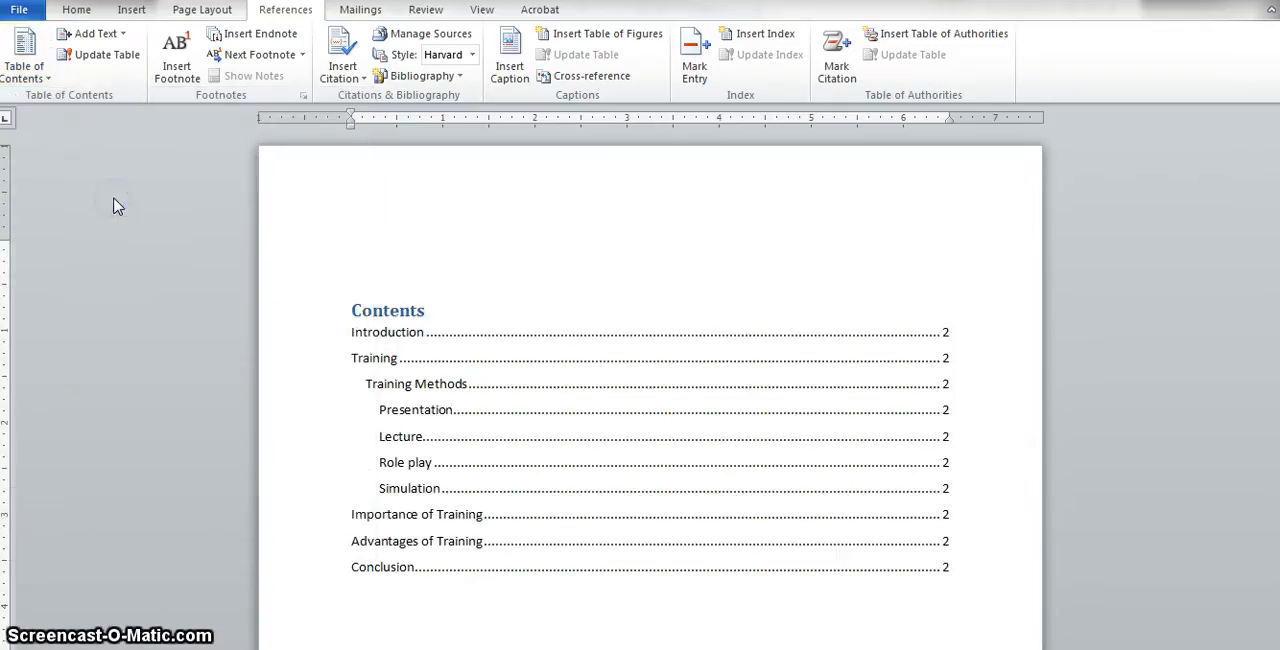
# - Rename the Presentation heading under Training Methods to Case Study
pyautogui.moveTo(1279, 205); pyautogui.dragTo(1279, 195)
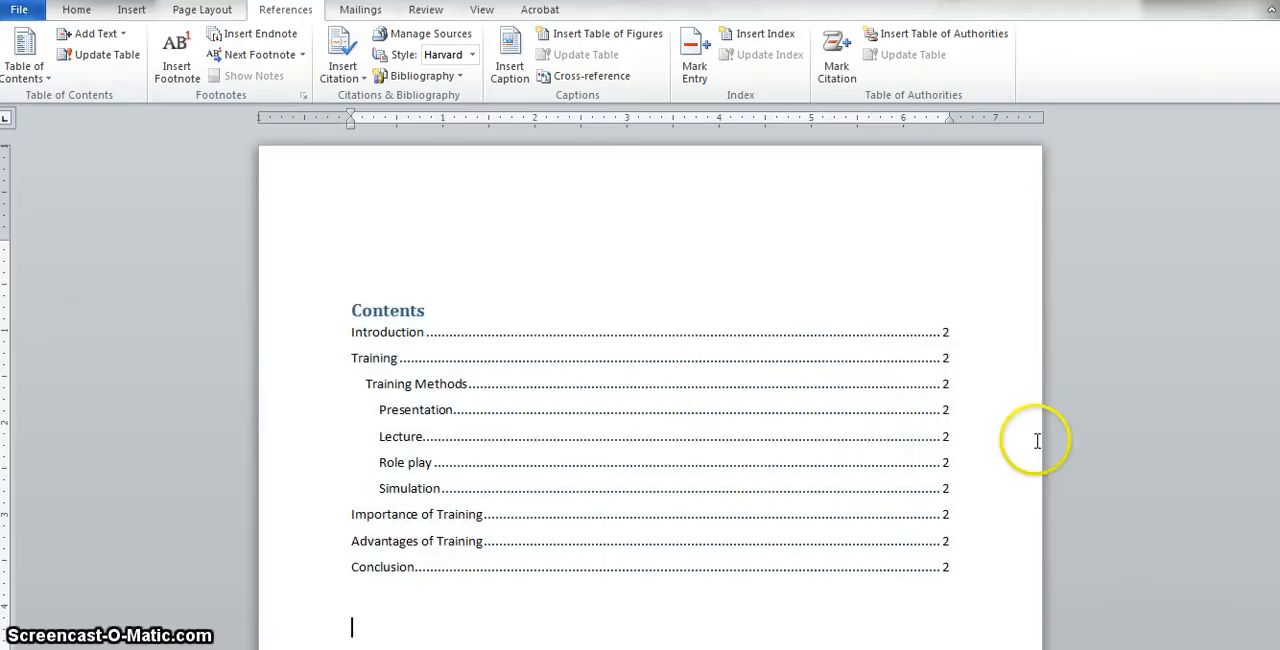
pyautogui.moveTo(1279, 200); pyautogui.dragTo(1279, 198)
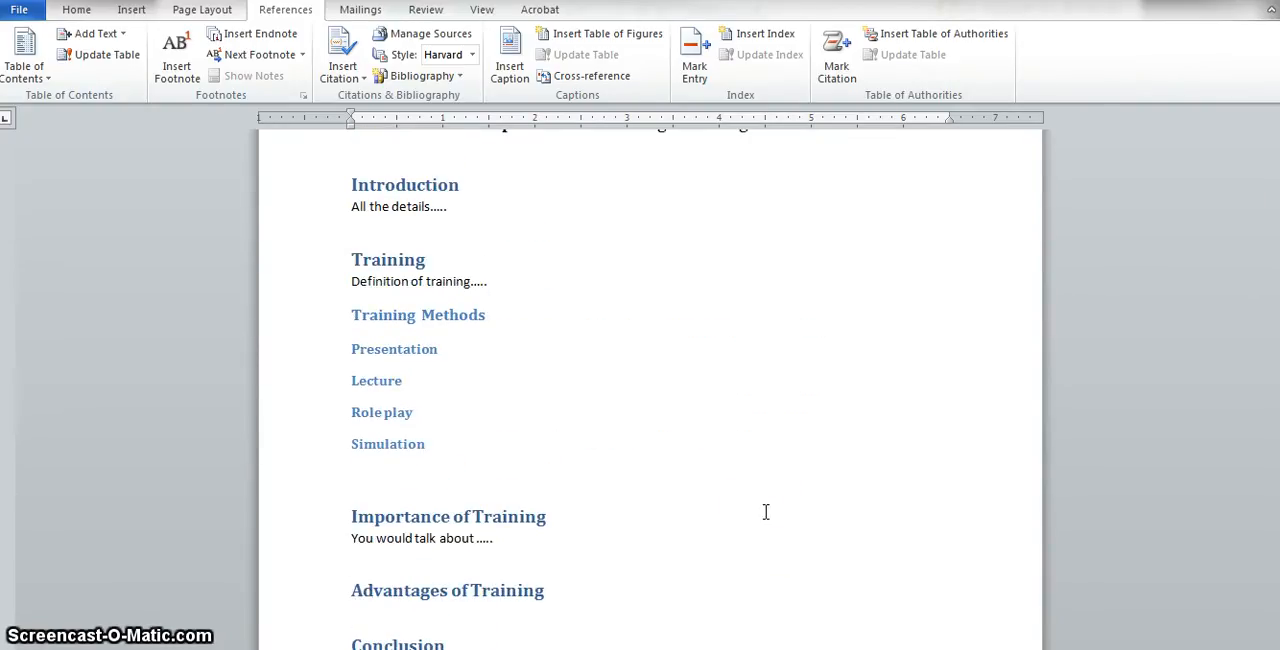
pyautogui.click(579, 432)
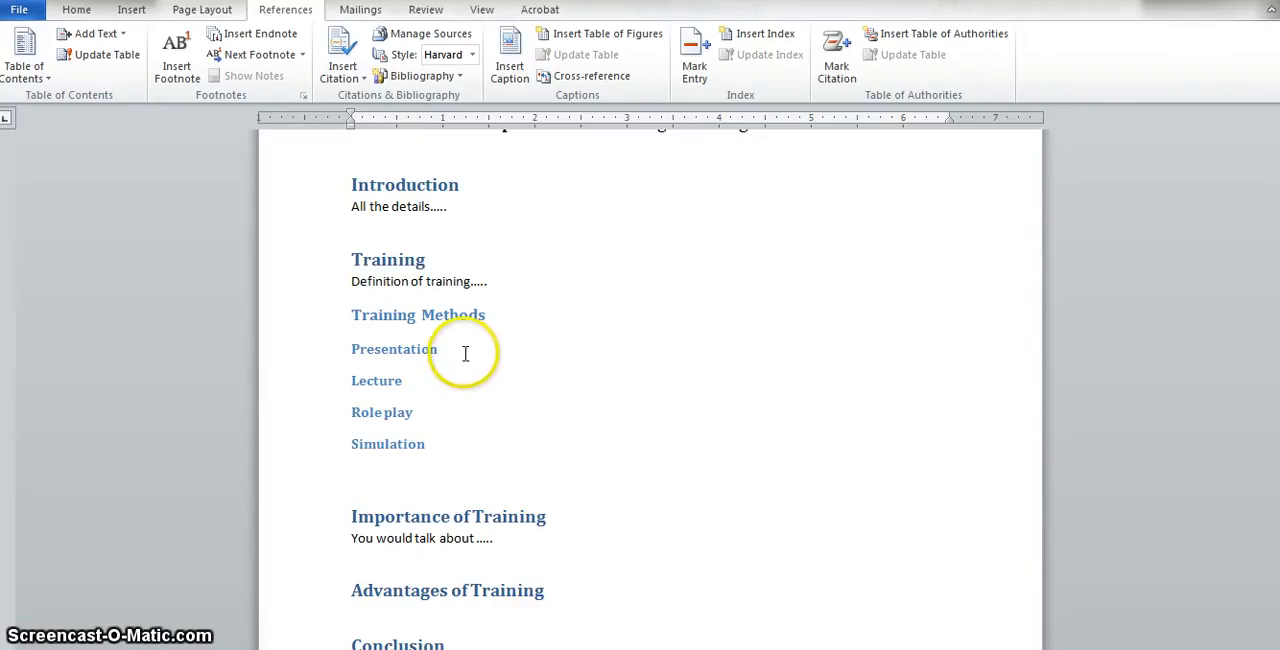
pyautogui.moveTo(466, 353); pyautogui.dragTo(352, 351)
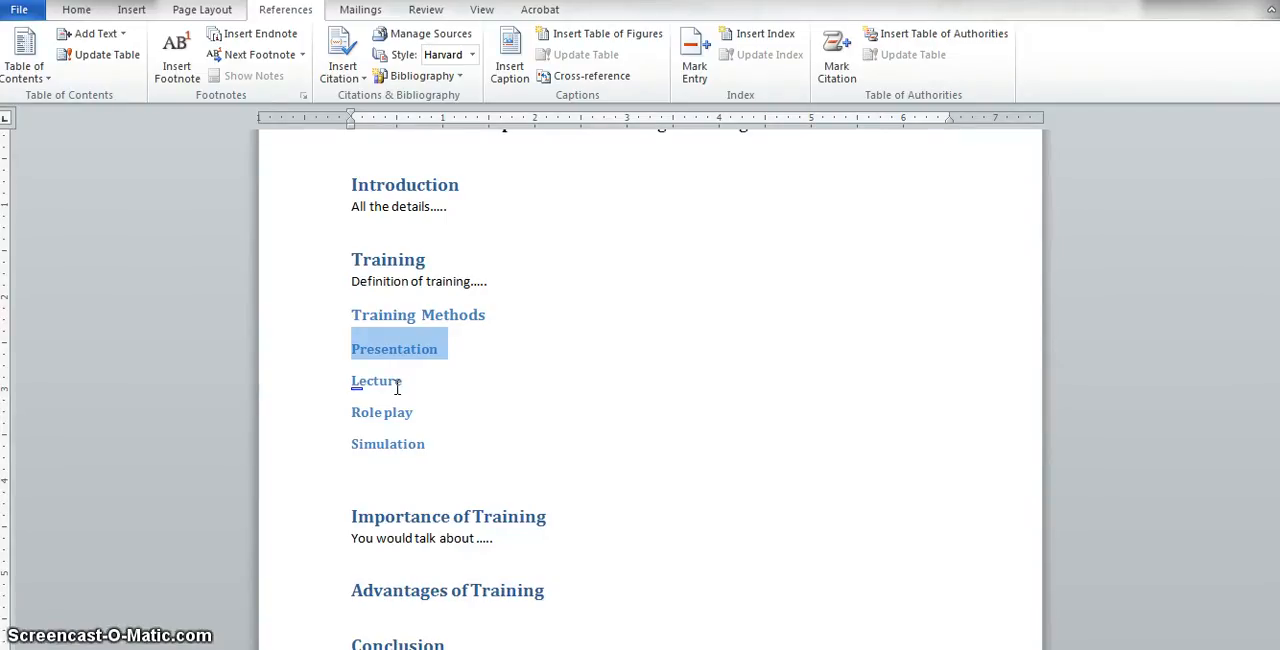
pyautogui.write('Case Study')
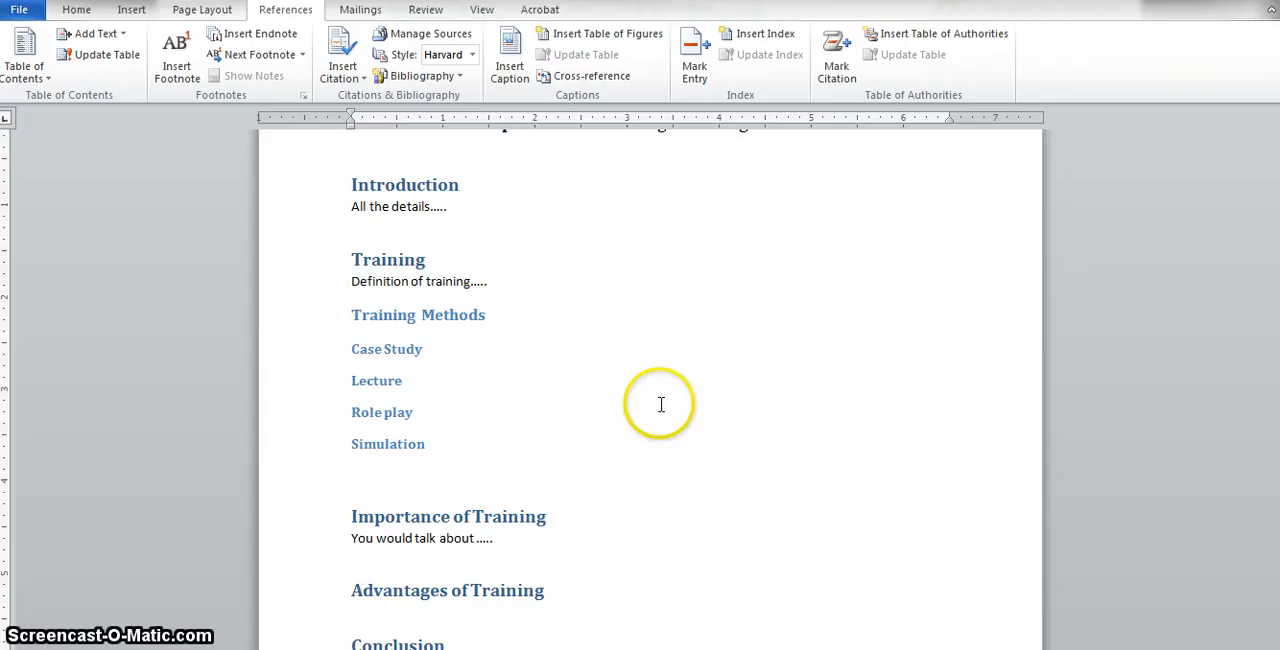
# - Update the entire table of contents
pyautogui.moveTo(1279, 490); pyautogui.dragTo(1279, 140)
pyautogui.click(526, 405)
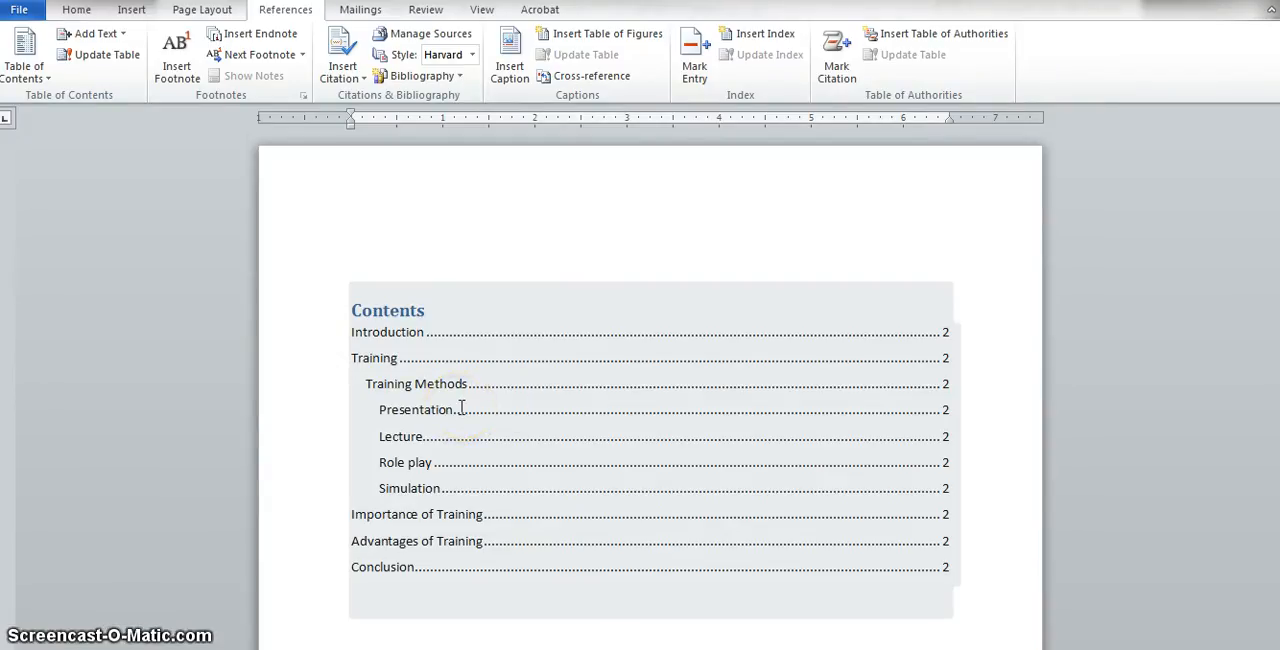
pyautogui.click(393, 288)
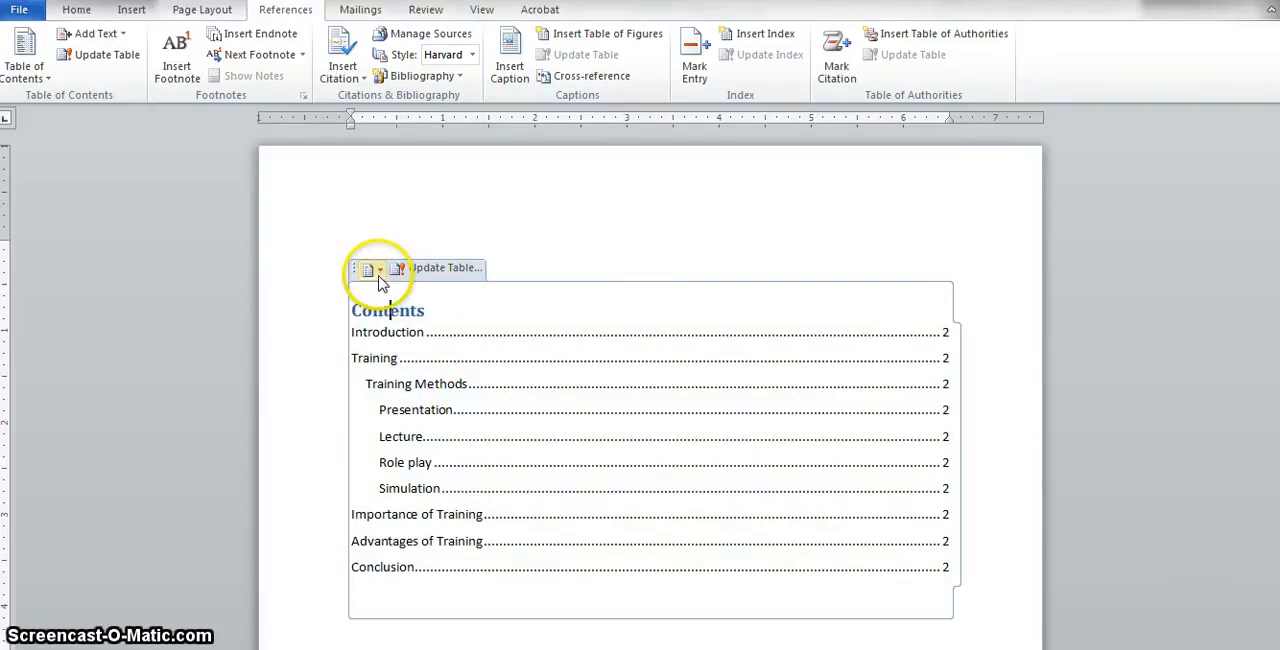
pyautogui.click(447, 270)
pyautogui.click(447, 270)
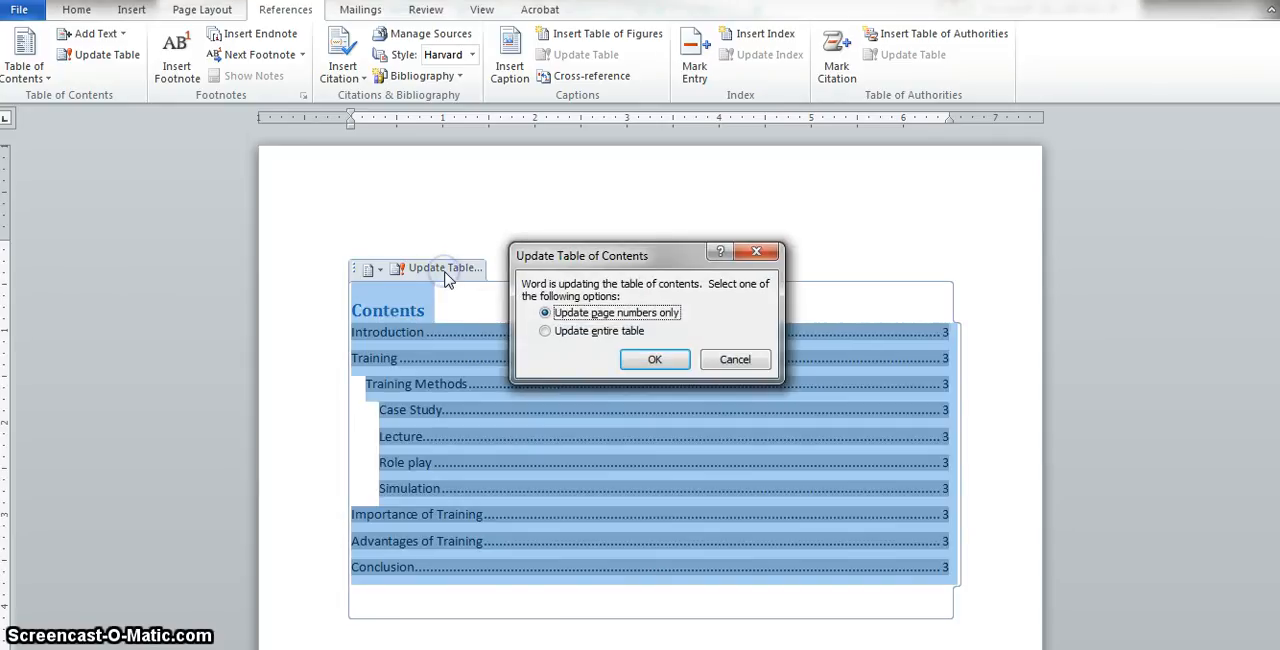
pyautogui.click(577, 334)
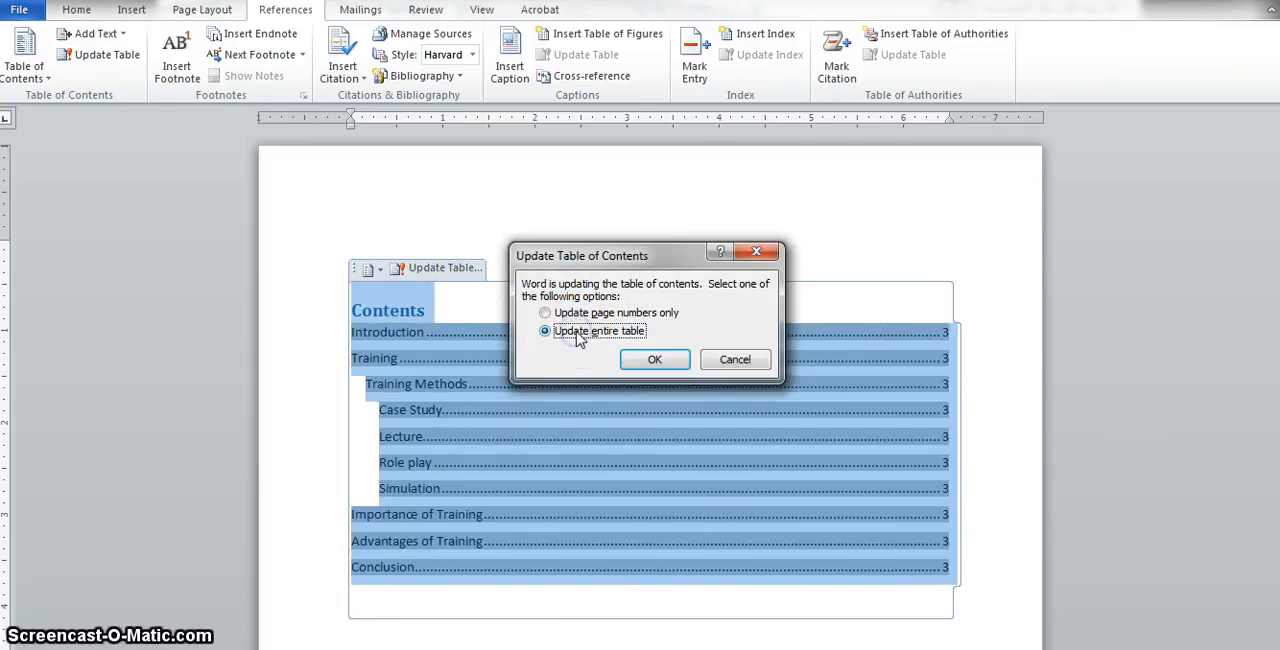
pyautogui.click(668, 359)
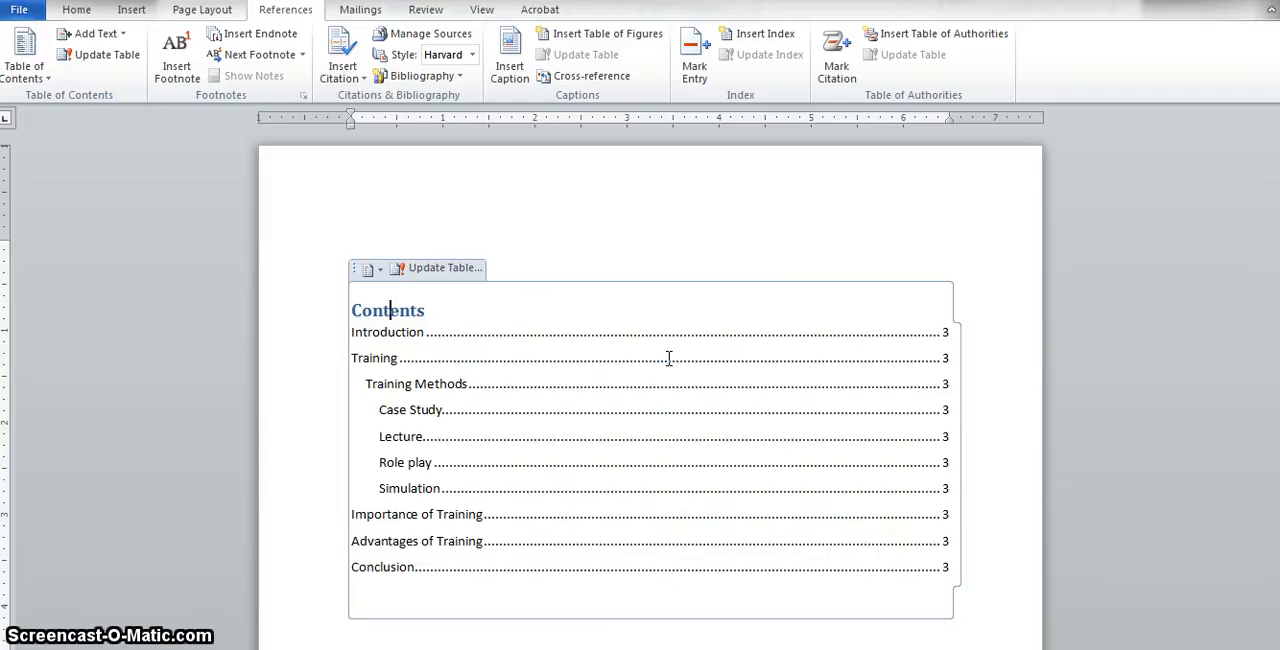
# - Examine the Case Study entry in the updated table of contents
pyautogui.rightClick(446, 419)
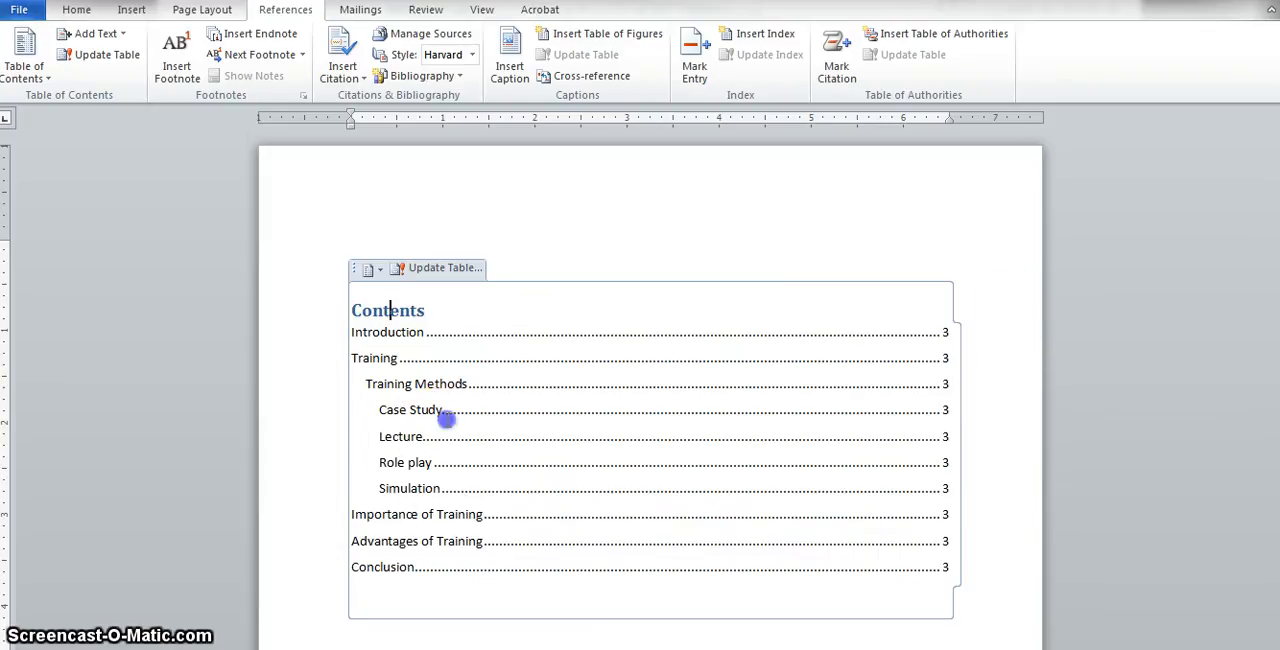
pyautogui.moveTo(446, 419); pyautogui.dragTo(401, 410)
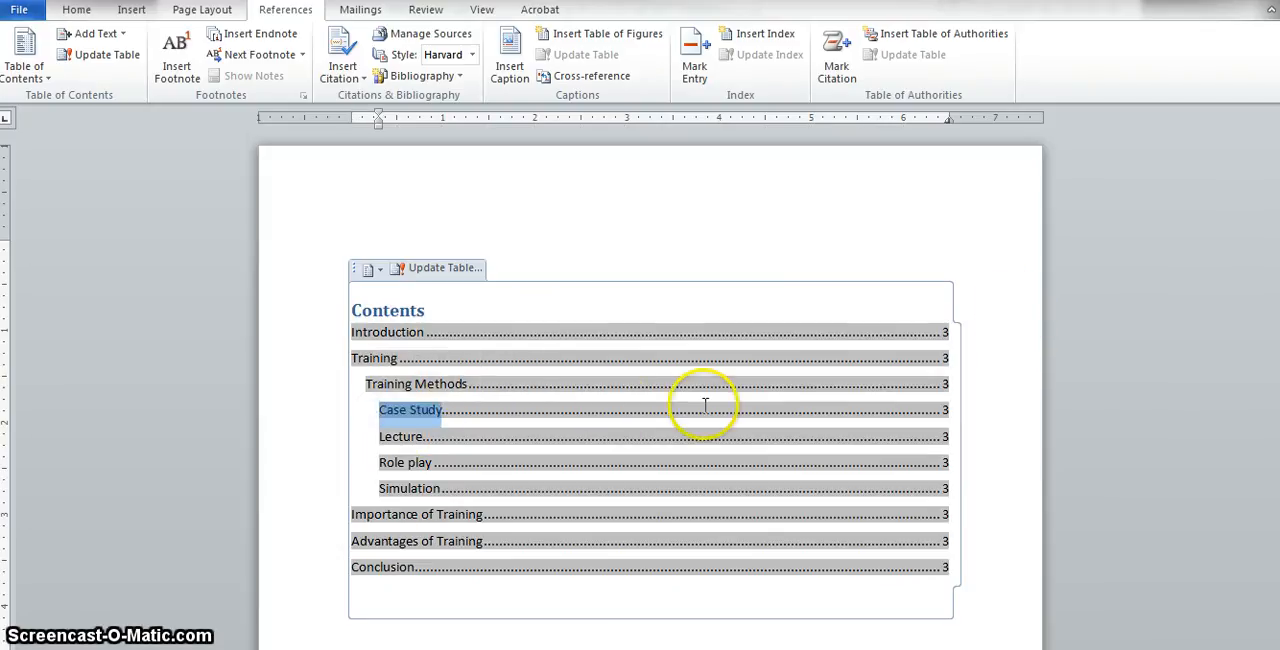
pyautogui.click(1048, 397)
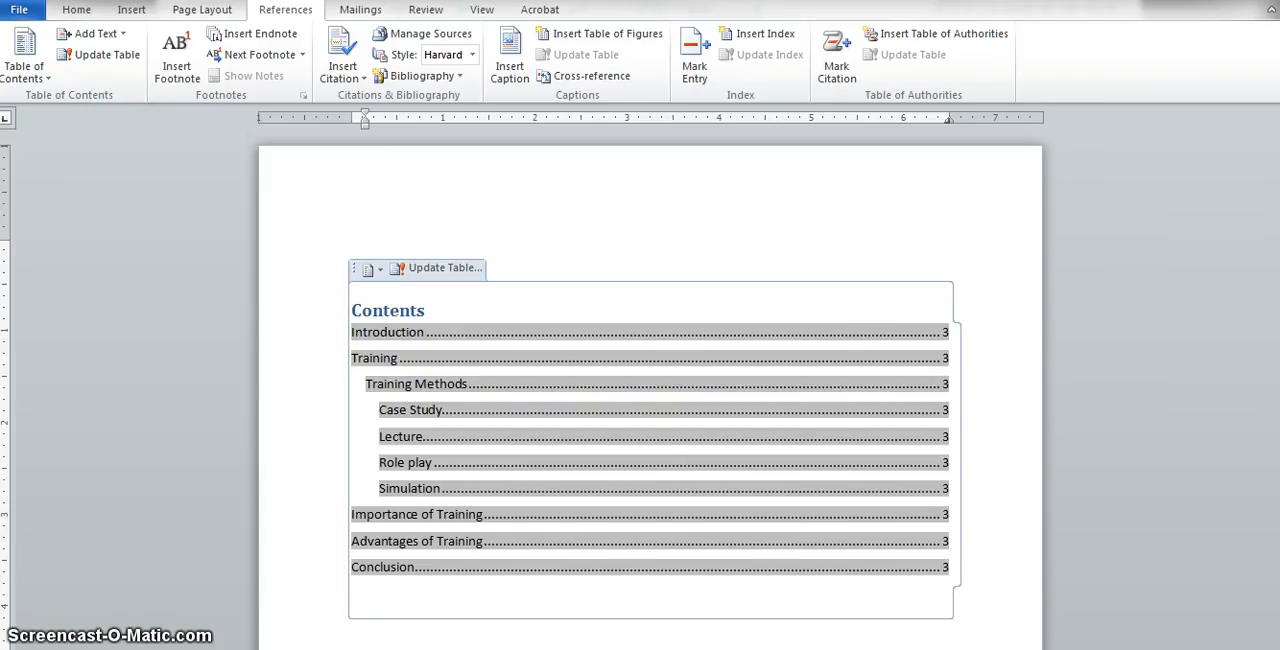
pyautogui.moveTo(1272, 205)
pyautogui.mouseDown()
pyautogui.moveTo(1272, 304)
pyautogui.moveTo(1272, 207)
pyautogui.mouseUp()
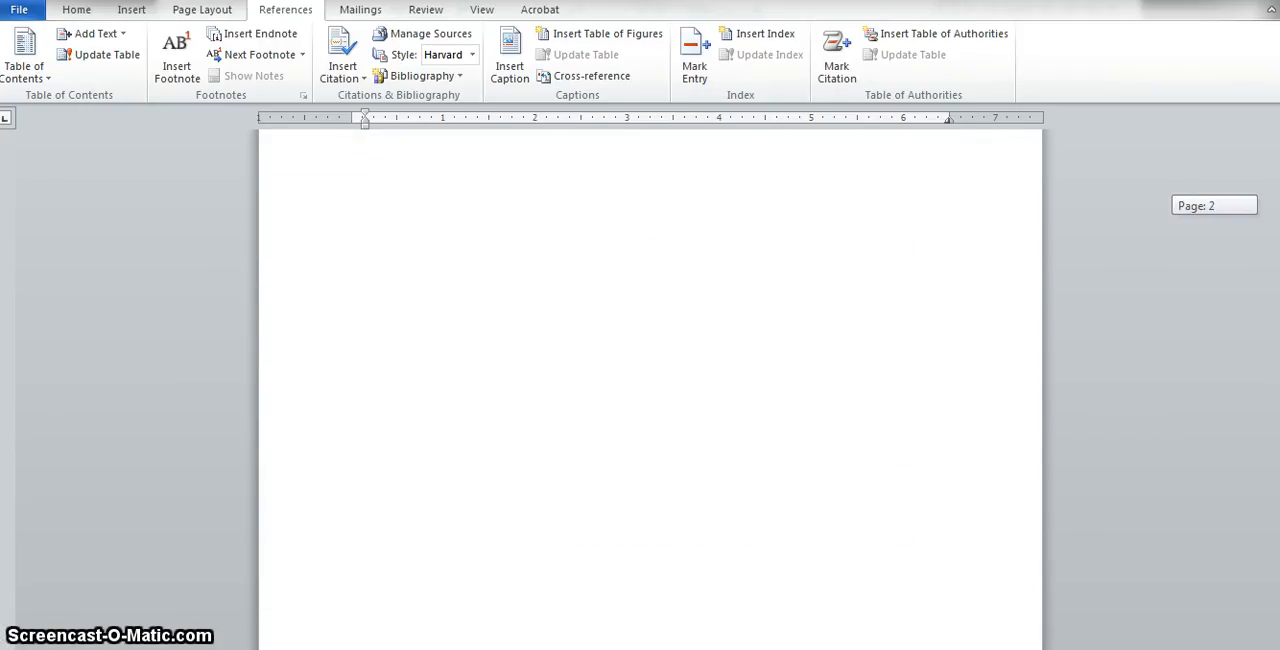